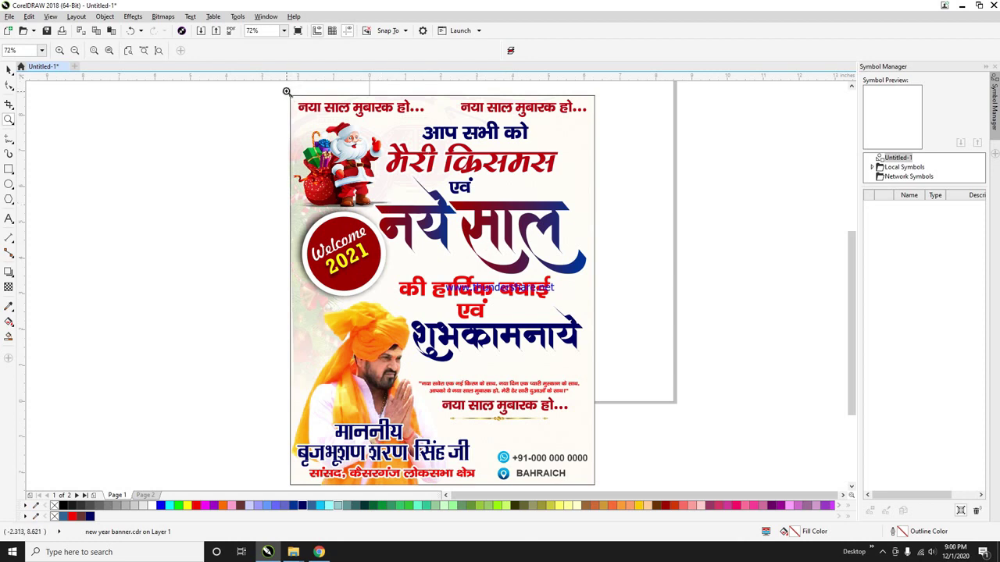
- Place a duplicate of the finished new year banner in the empty area left of the page
{"action": "left_click_drag", "start_coordinate": [285, 90], "coordinate": [607, 447]}
{"action": "left_click_drag", "start_coordinate": [367, 106], "coordinate": [592, 366]}
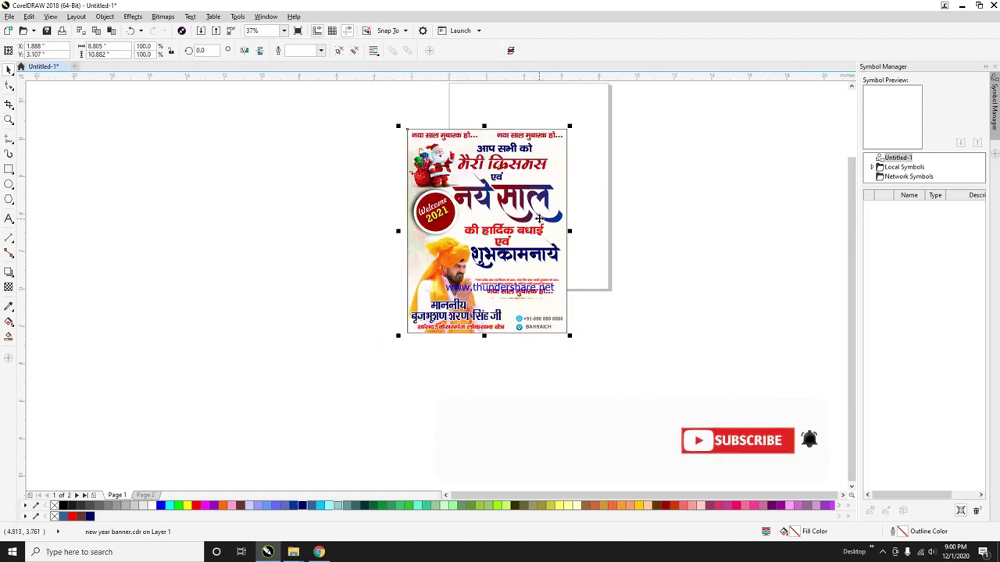
{"action": "mouse_move", "coordinate": [539, 219]}
{"action": "left_mouse_down"}
{"action": "mouse_move", "coordinate": [349, 230]}
{"action": "mouse_move", "coordinate": [258, 199]}
{"action": "mouse_move", "coordinate": [246, 207]}
{"action": "left_mouse_up"}
{"action": "right_click", "coordinate": [247, 207]}
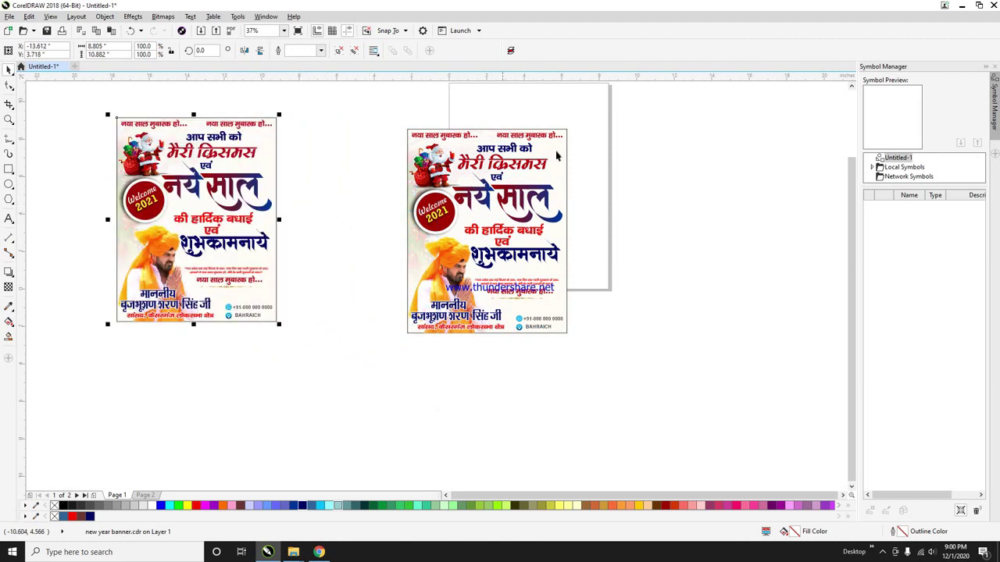
- Move the original banner beside its duplicate, level with it, and clear the selection
{"action": "left_click_drag", "start_coordinate": [620, 113], "coordinate": [368, 367]}
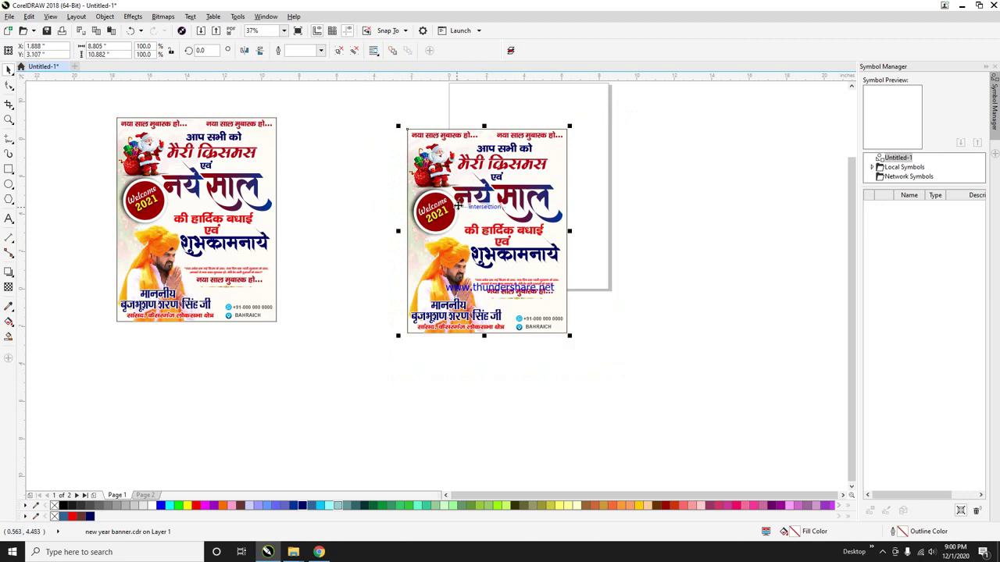
{"action": "left_click_drag", "start_coordinate": [451, 209], "coordinate": [355, 196]}
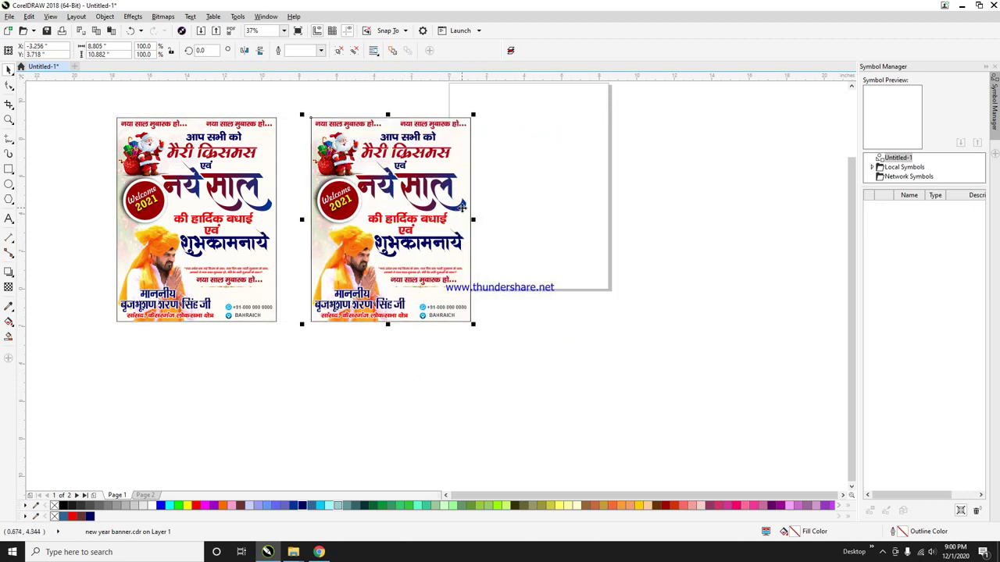
{"action": "left_click", "coordinate": [685, 197]}
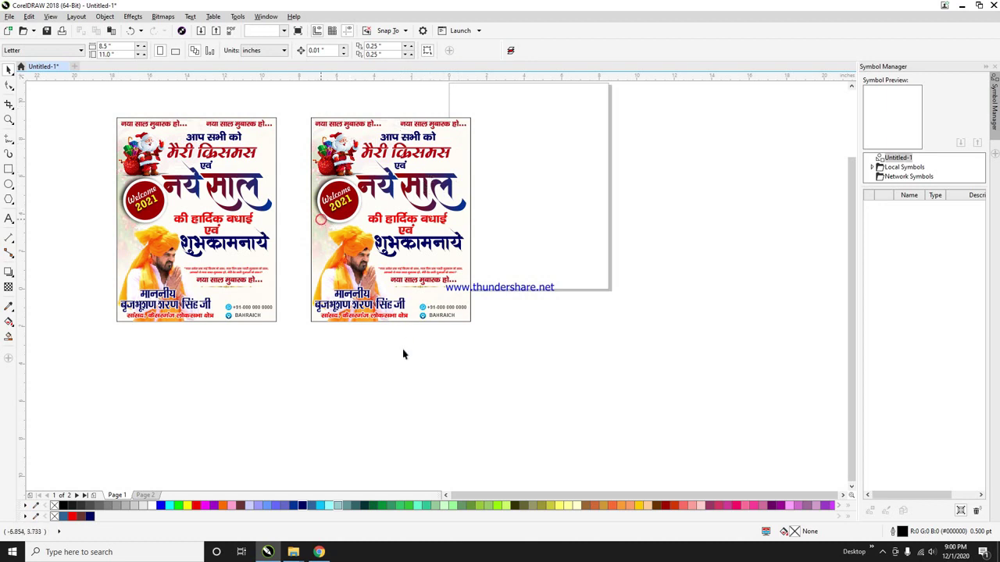
- Separate the portrait from the original banner by moving the remaining artwork onto the page
{"action": "left_click", "coordinate": [336, 227]}
{"action": "left_click", "coordinate": [329, 253]}
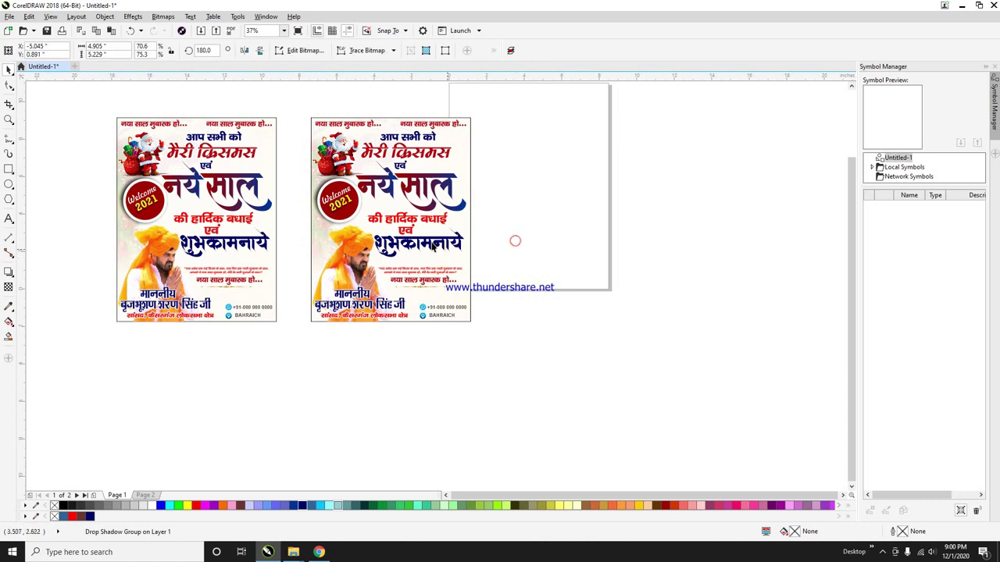
{"action": "left_click", "coordinate": [434, 246]}
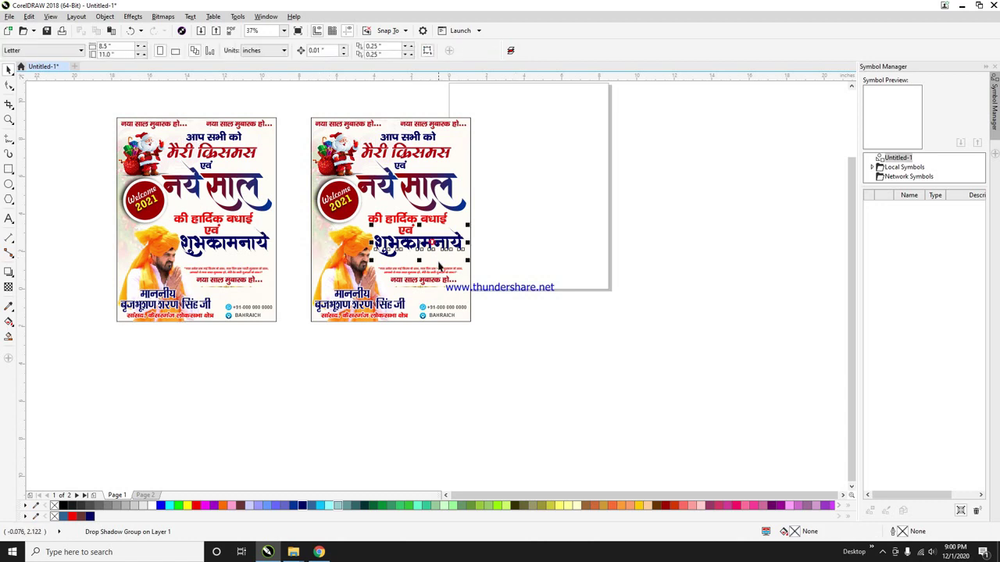
{"action": "left_click", "coordinate": [318, 249]}
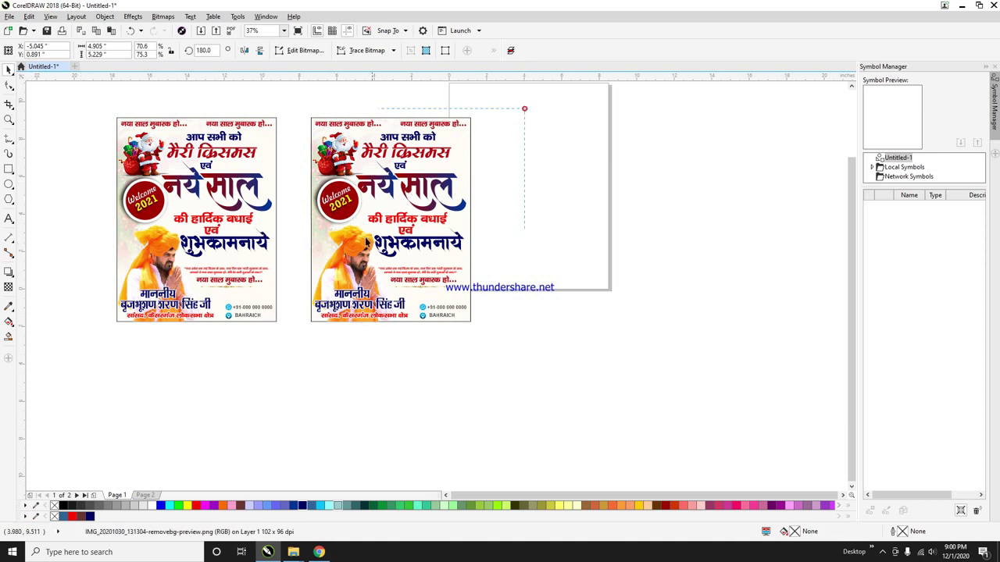
{"action": "left_click_drag", "start_coordinate": [524, 107], "coordinate": [295, 335]}
{"action": "left_click_drag", "start_coordinate": [357, 195], "coordinate": [623, 228]}
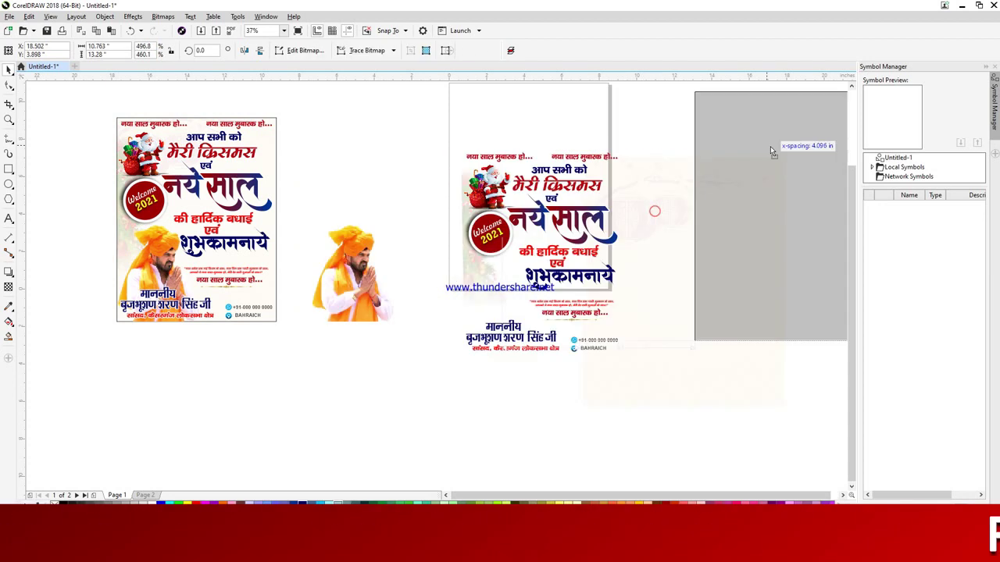
- Pull the faded background image out to the right of the page and the floral strip out to its left
{"action": "left_click_drag", "start_coordinate": [770, 151], "coordinate": [685, 178]}
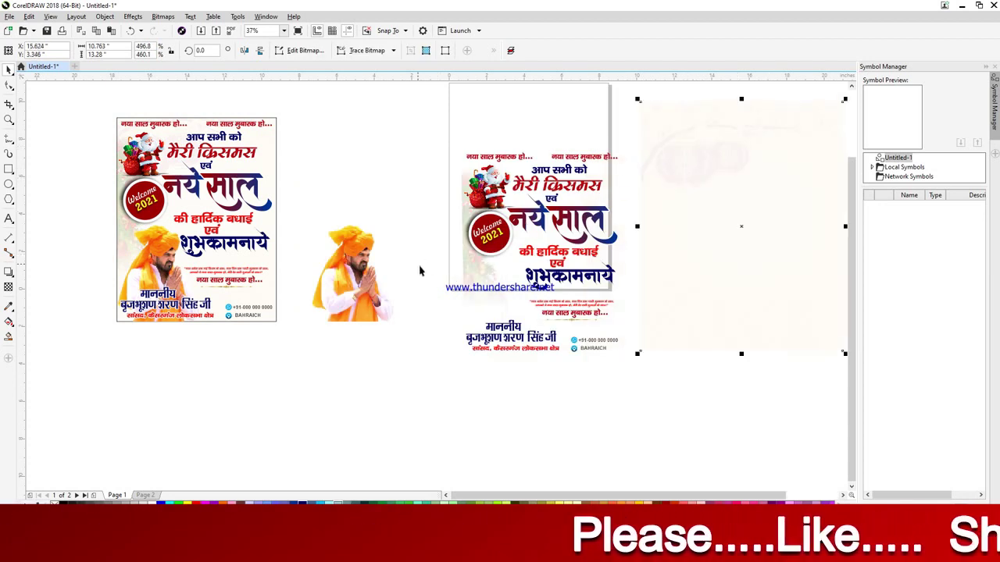
{"action": "left_click_drag", "start_coordinate": [464, 275], "coordinate": [418, 243]}
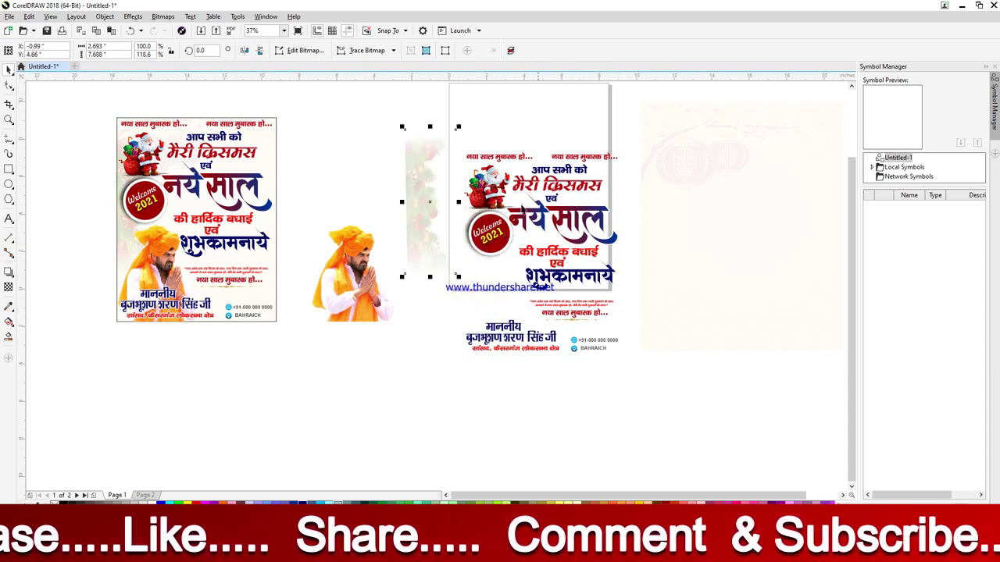
{"action": "left_click_drag", "start_coordinate": [424, 171], "coordinate": [398, 166]}
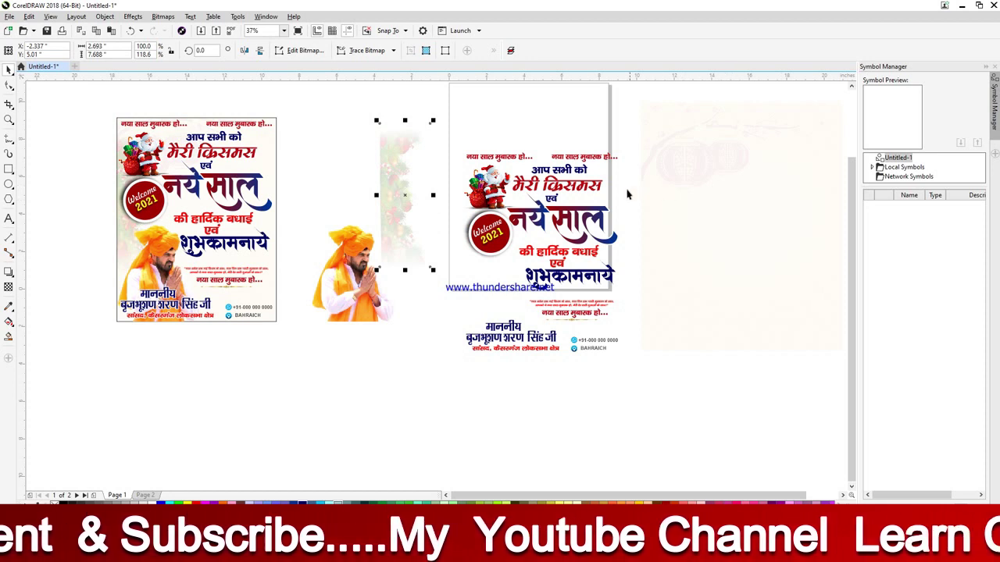
- Lower the transparency of the faded background image to bring out its original colours
{"action": "scroll", "coordinate": [529, 185], "scroll_direction": "down", "scroll_amount": 2}
{"action": "left_click", "coordinate": [644, 197]}
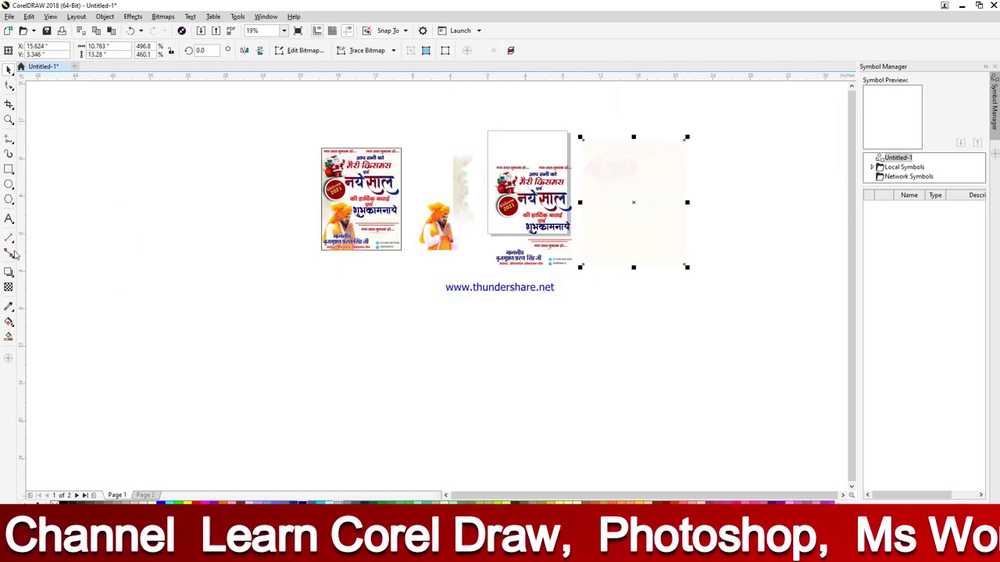
{"action": "left_click", "coordinate": [9, 287]}
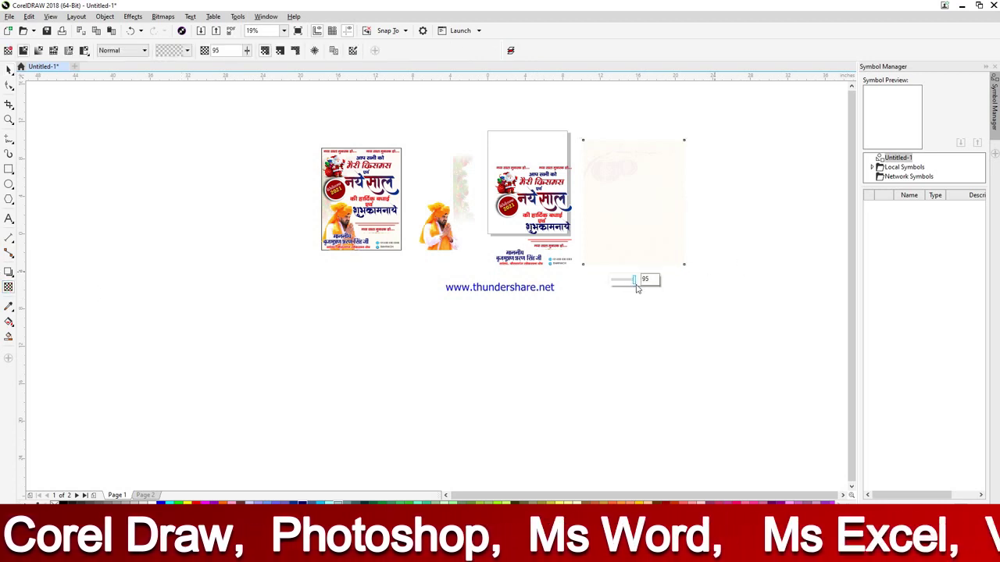
{"action": "left_click_drag", "start_coordinate": [634, 281], "coordinate": [589, 283]}
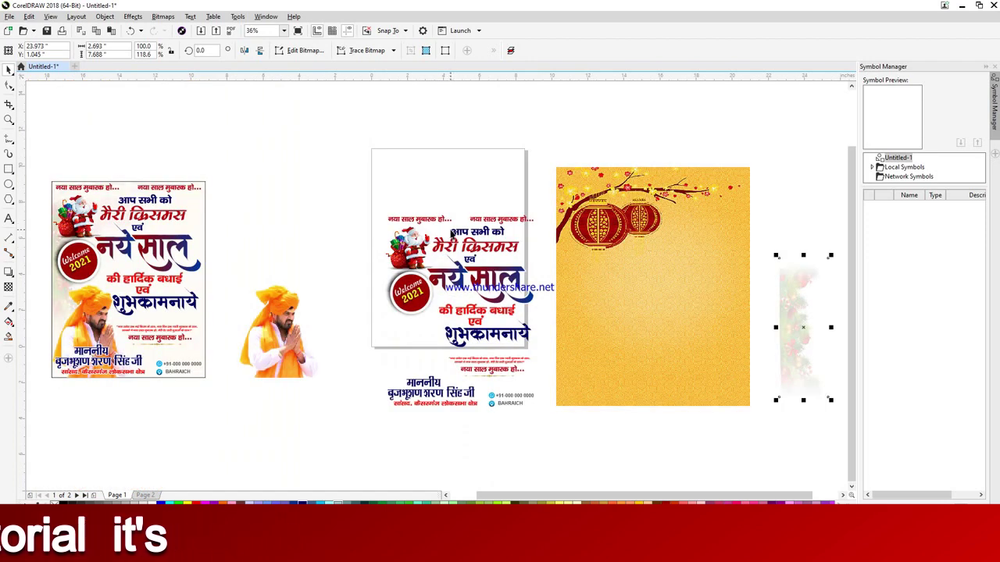
- Clear the page by moving the portrait below the banners and the text, Santa and badge artwork to the left of the page
{"action": "left_click", "coordinate": [650, 293]}
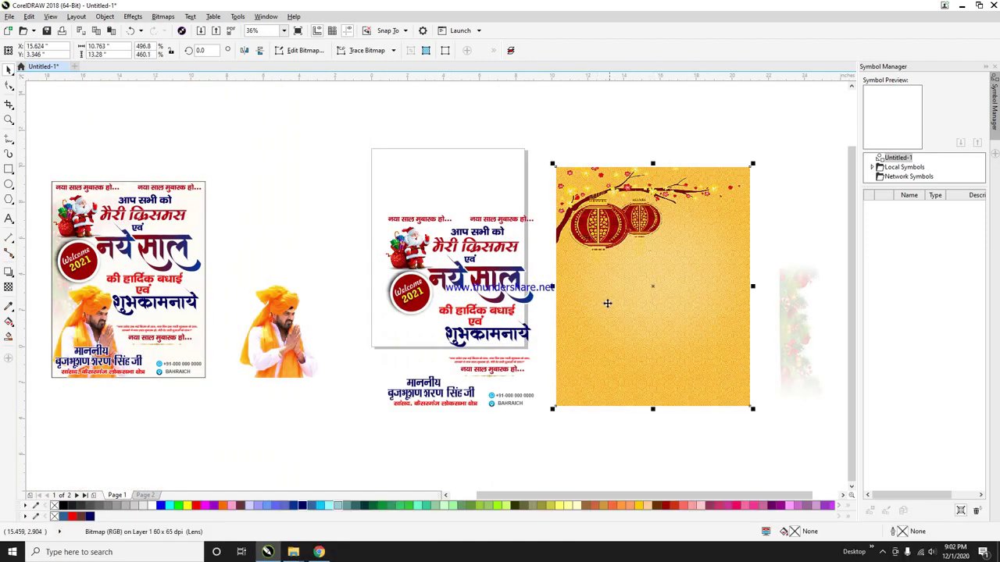
{"action": "left_click_drag", "start_coordinate": [363, 196], "coordinate": [551, 440]}
{"action": "left_click_drag", "start_coordinate": [508, 244], "coordinate": [482, 188]}
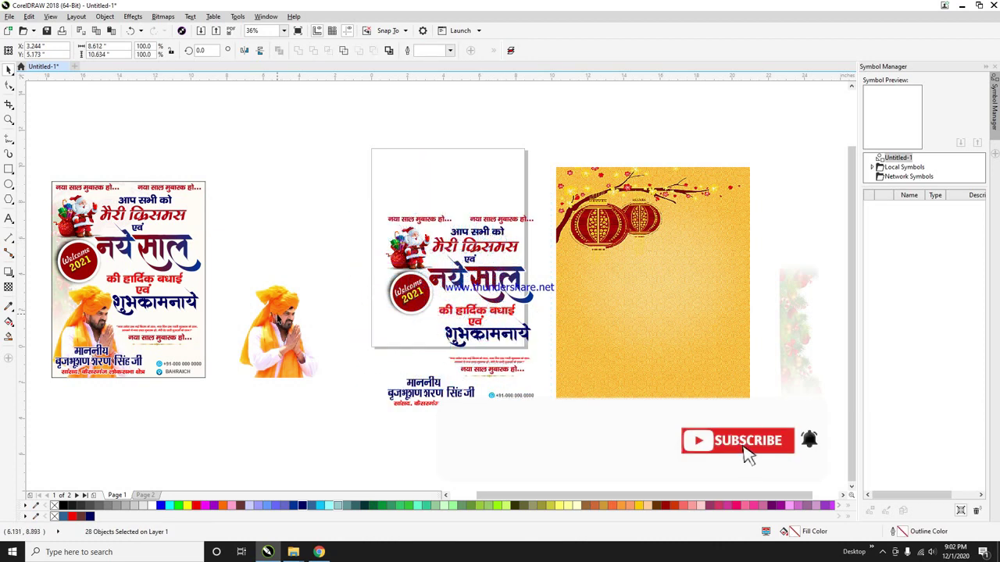
{"action": "left_click", "coordinate": [287, 317]}
{"action": "left_click_drag", "start_coordinate": [279, 315], "coordinate": [248, 424]}
{"action": "left_click_drag", "start_coordinate": [323, 145], "coordinate": [530, 388]}
{"action": "left_click_drag", "start_coordinate": [484, 220], "coordinate": [337, 180]}
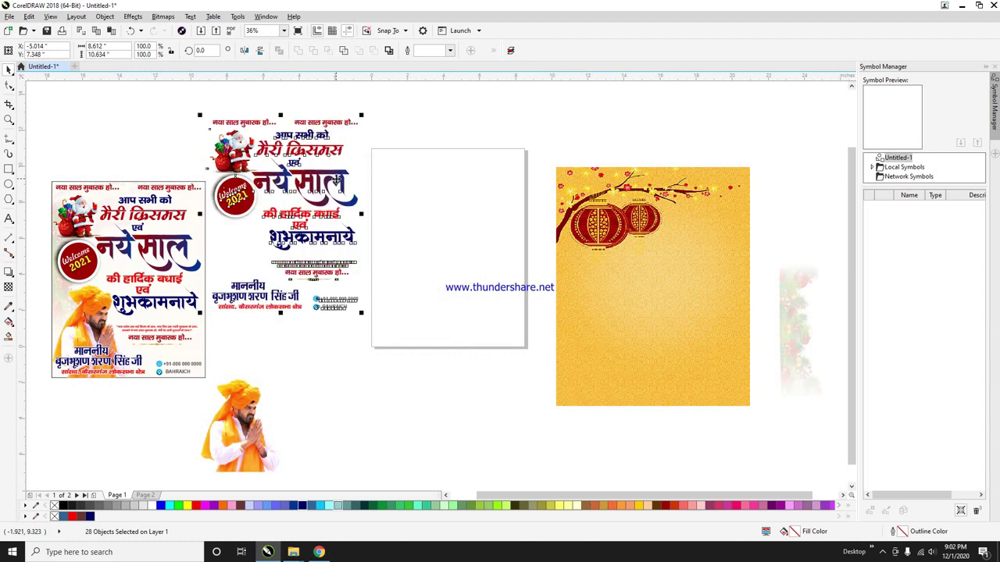
- Scale the intact reference banner down proportionally to about 65% of its size
{"action": "left_click_drag", "start_coordinate": [40, 161], "coordinate": [220, 395]}
{"action": "key", "text": "ctrl+g"}
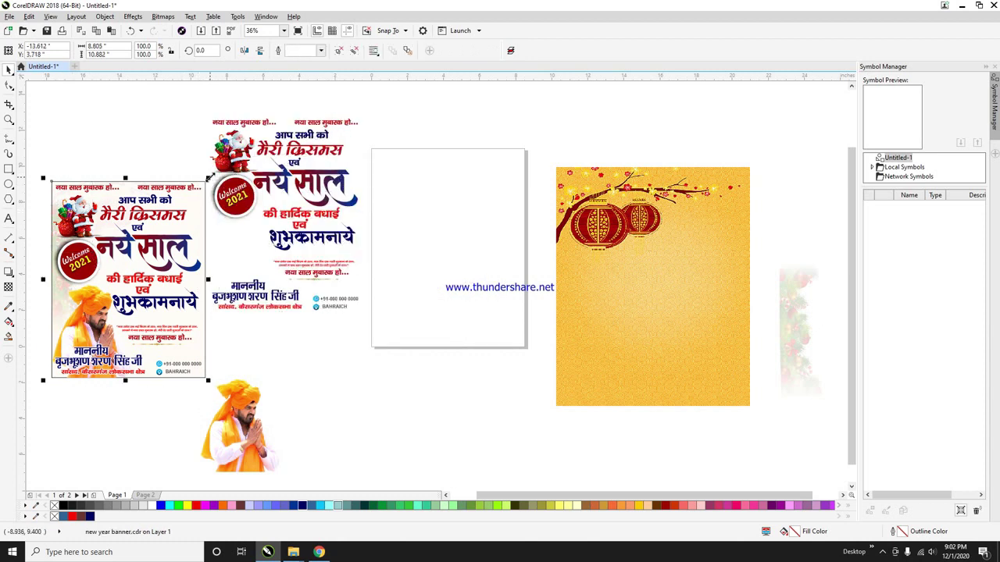
{"action": "left_click_drag", "start_coordinate": [209, 178], "coordinate": [179, 193]}
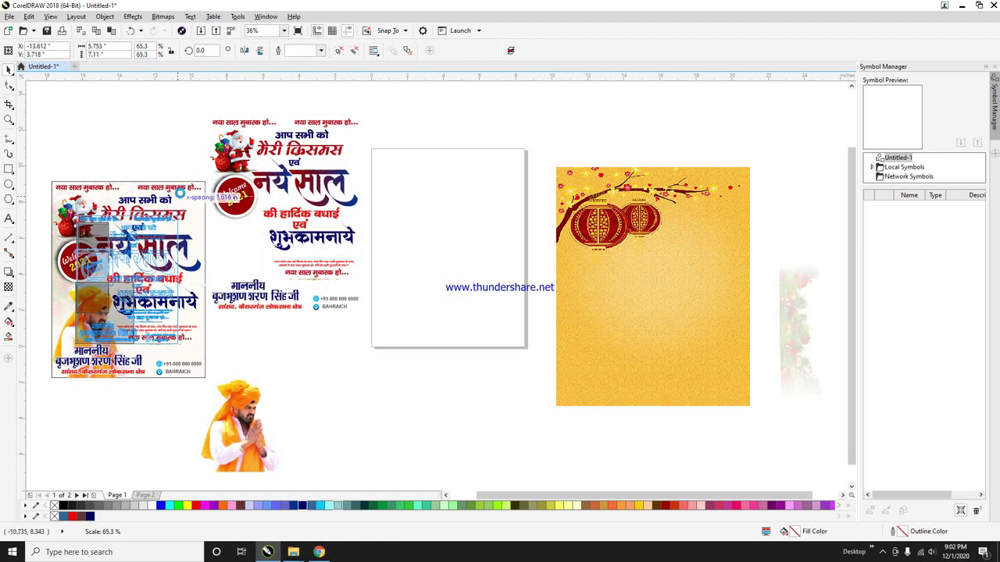
- Create a rectangle matching the 8.5 by 11 inch page and centre it on the page
{"action": "double_click", "coordinate": [7, 170]}
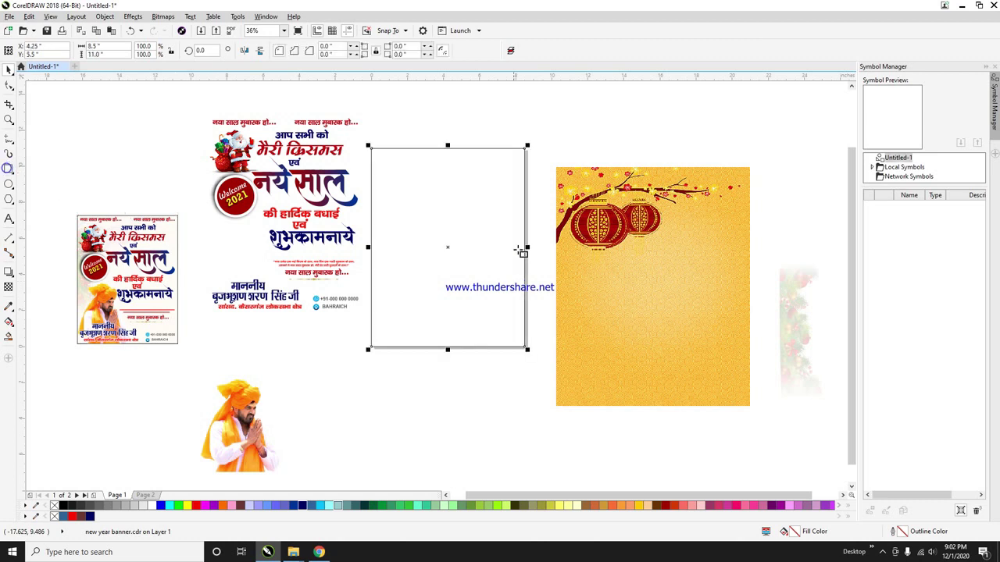
{"action": "left_click", "coordinate": [6, 69]}
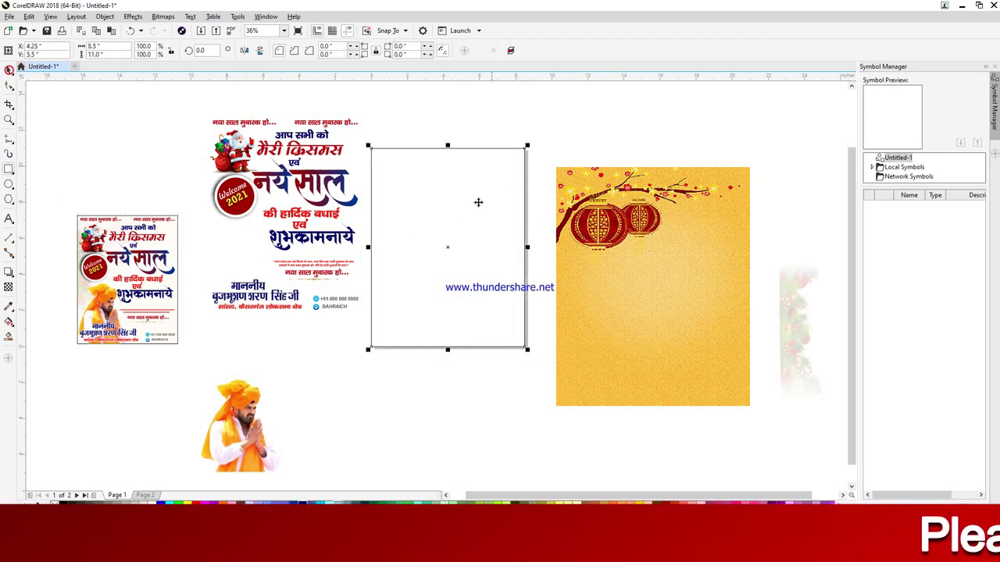
{"action": "left_click_drag", "start_coordinate": [466, 196], "coordinate": [474, 252]}
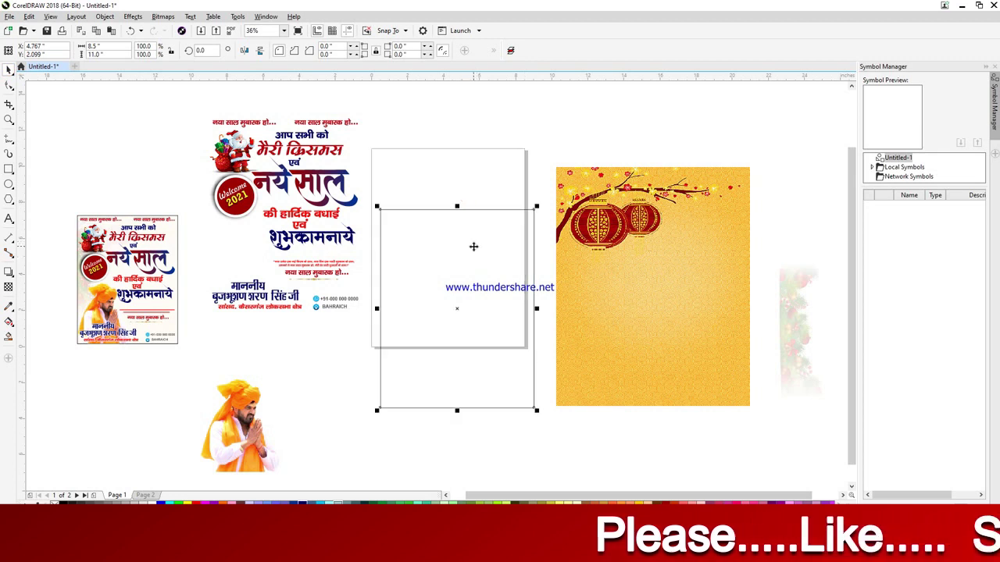
{"action": "key", "text": "p"}
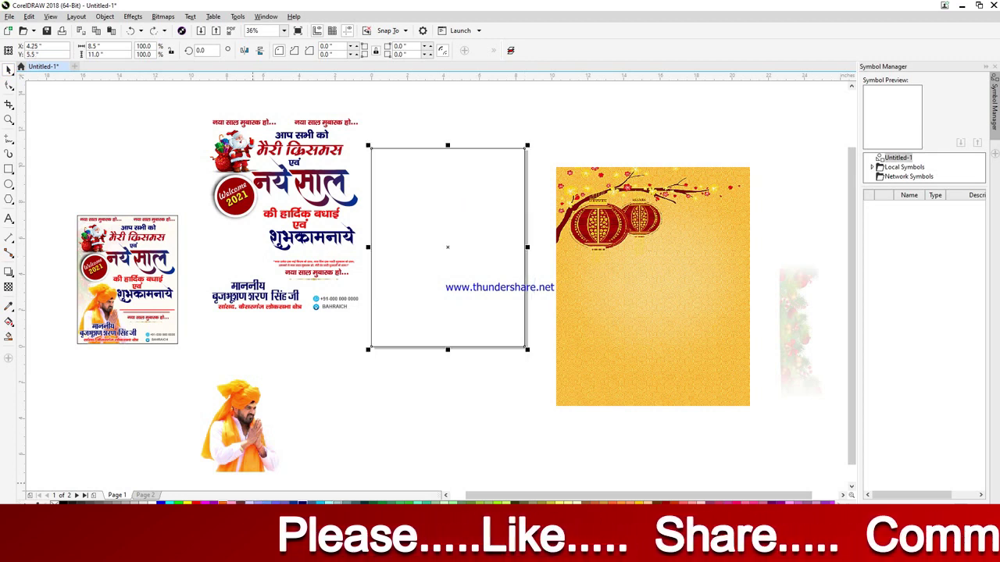
- Try an orange fill on the page rectangle, settling on white
{"action": "left_click", "coordinate": [223, 504]}
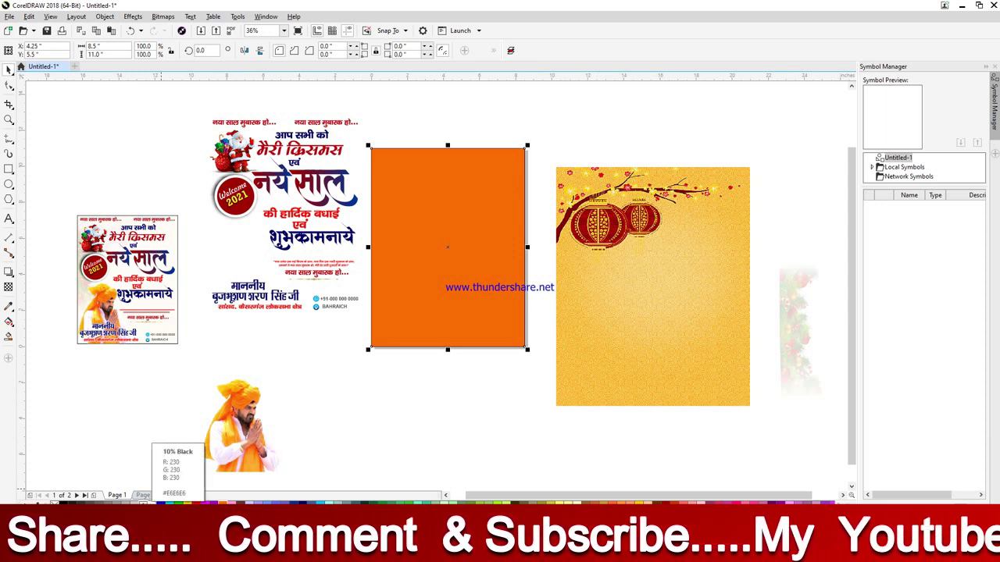
{"action": "left_click", "coordinate": [150, 504]}
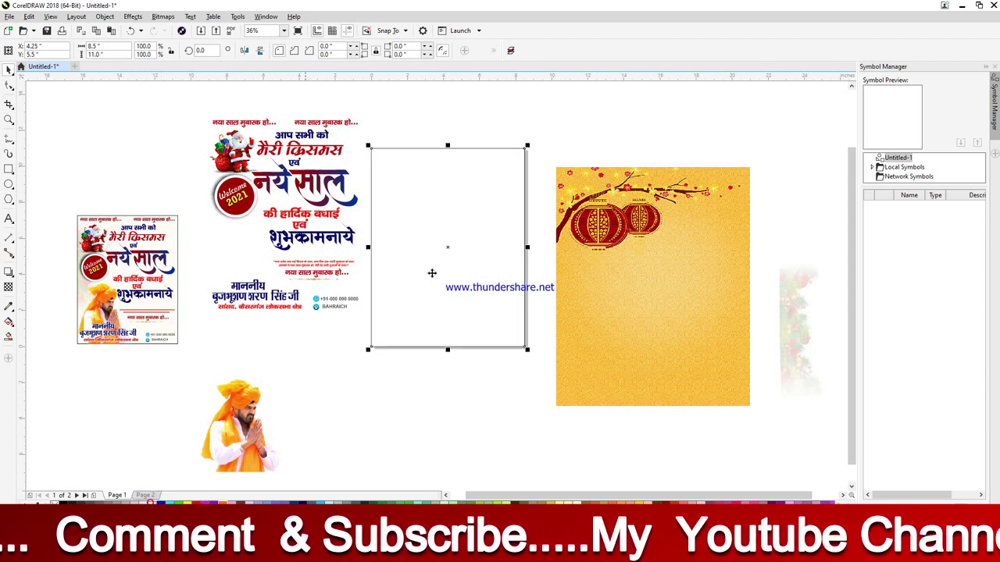
- Move the golden lantern background image slightly upward and set its uniform transparency to 95
{"action": "left_click", "coordinate": [660, 276]}
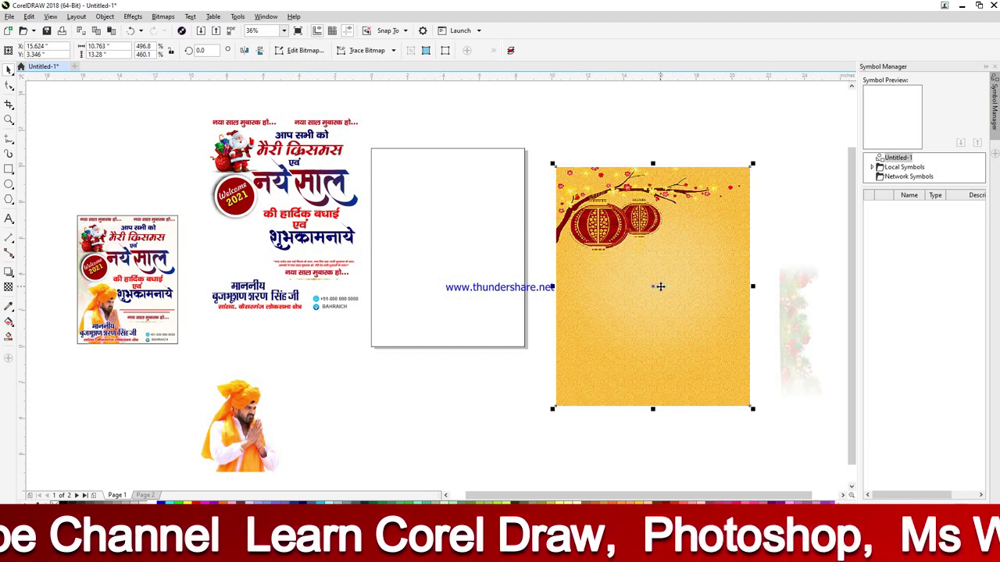
{"action": "left_click_drag", "start_coordinate": [698, 226], "coordinate": [700, 189]}
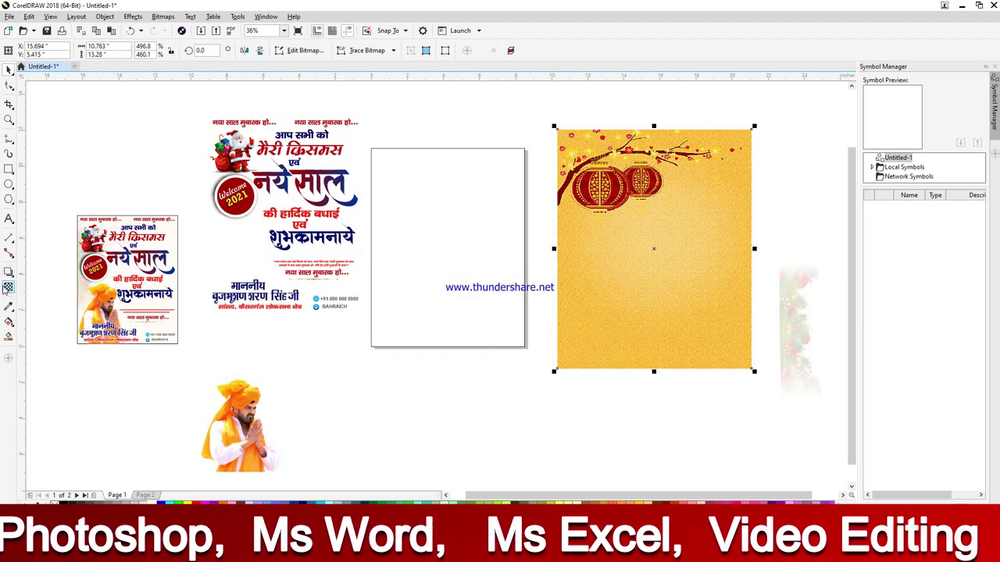
{"action": "left_click", "coordinate": [8, 288]}
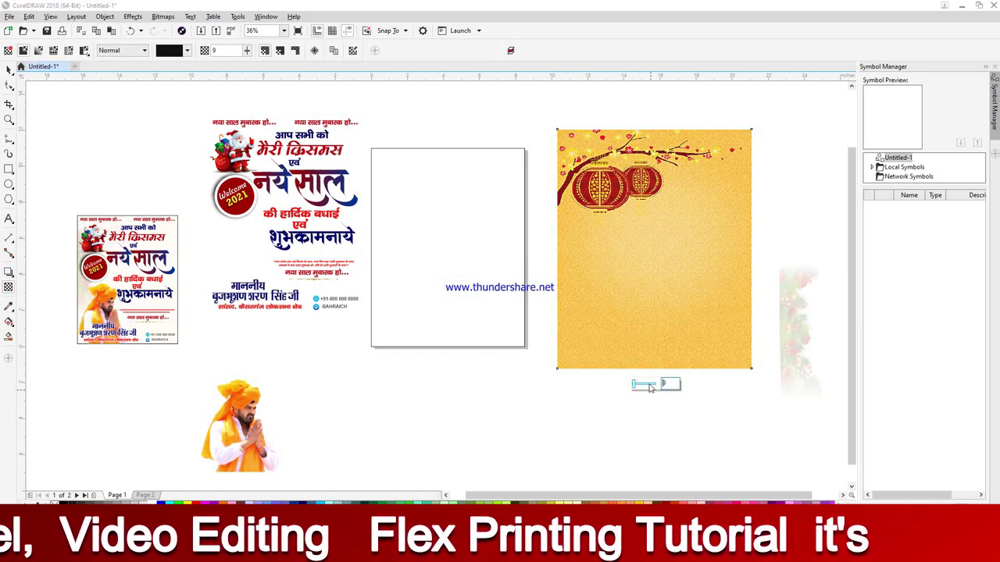
{"action": "left_click", "coordinate": [651, 385]}
{"action": "left_click", "coordinate": [652, 385]}
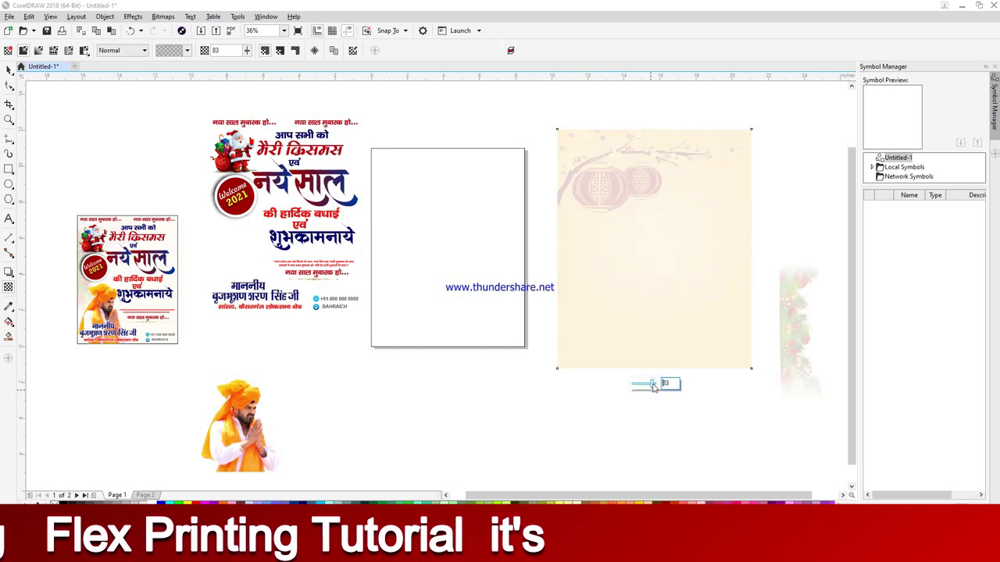
{"action": "left_click", "coordinate": [656, 385]}
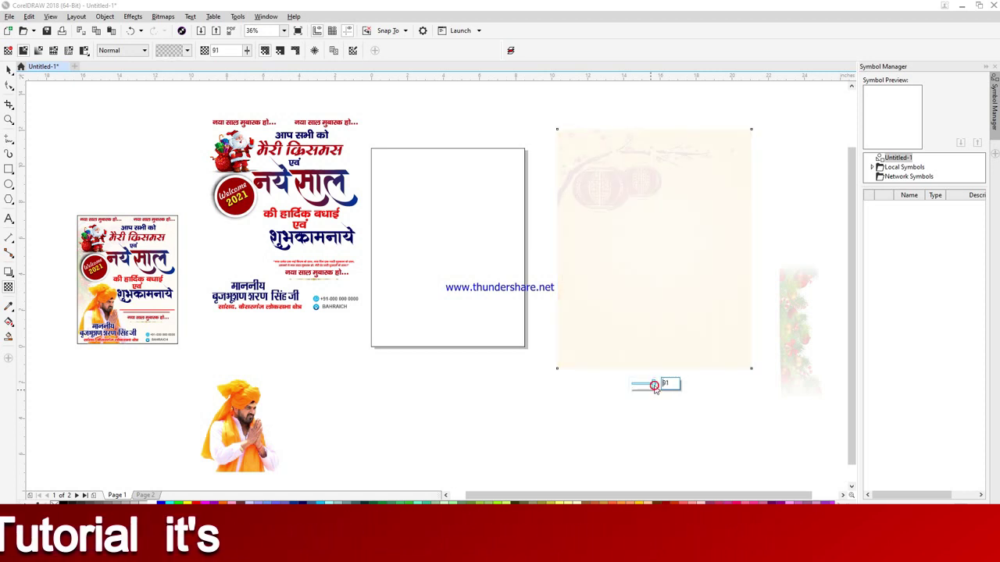
{"action": "left_click_drag", "start_coordinate": [671, 383], "coordinate": [643, 383]}
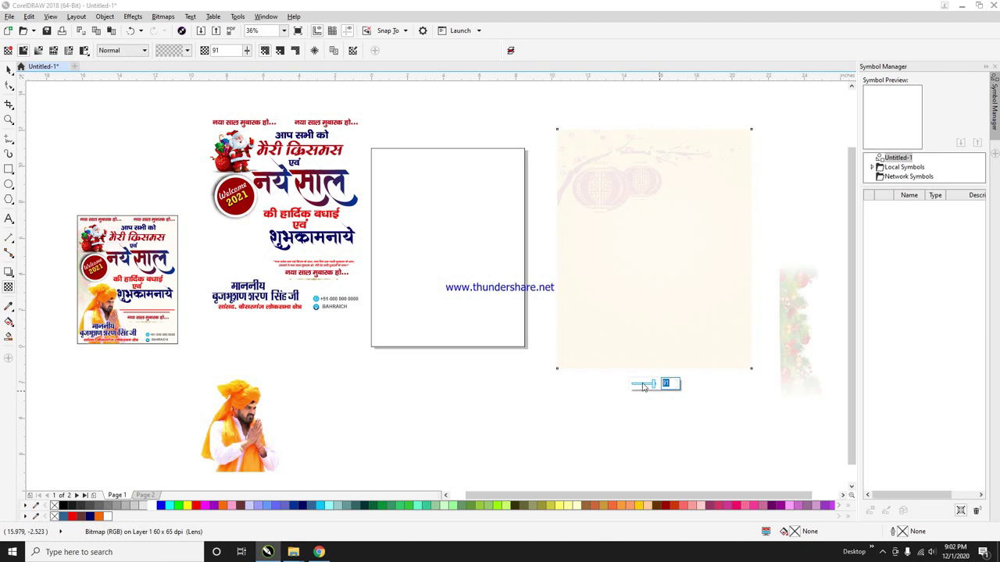
{"action": "type", "text": "95"}
{"action": "key", "text": "Return"}
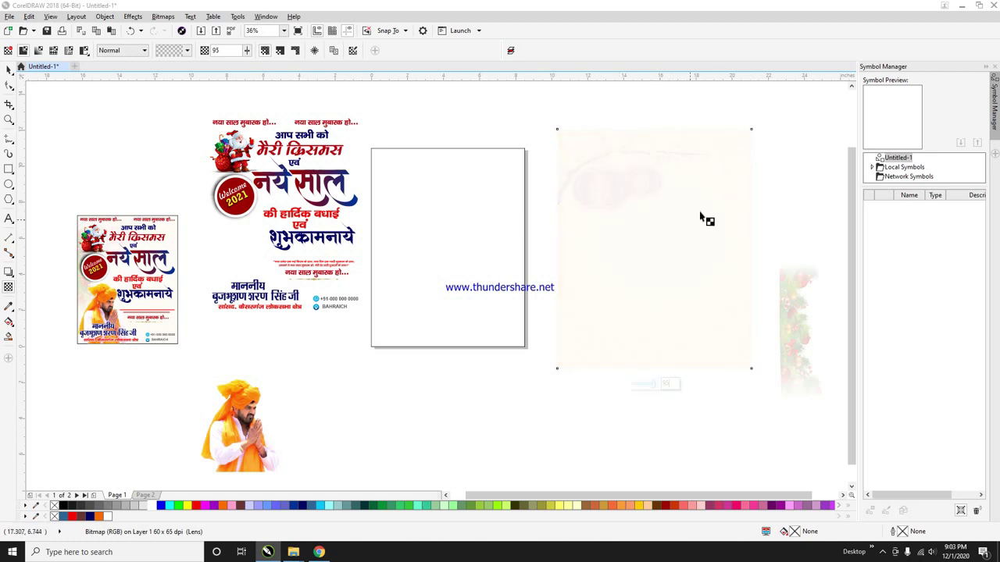
- PowerClip the faded lantern background image inside the page-sized rectangle
{"action": "scroll", "coordinate": [700, 219], "scroll_direction": "up", "scroll_amount": 2}
{"action": "scroll", "coordinate": [719, 197], "scroll_direction": "down", "scroll_amount": 2}
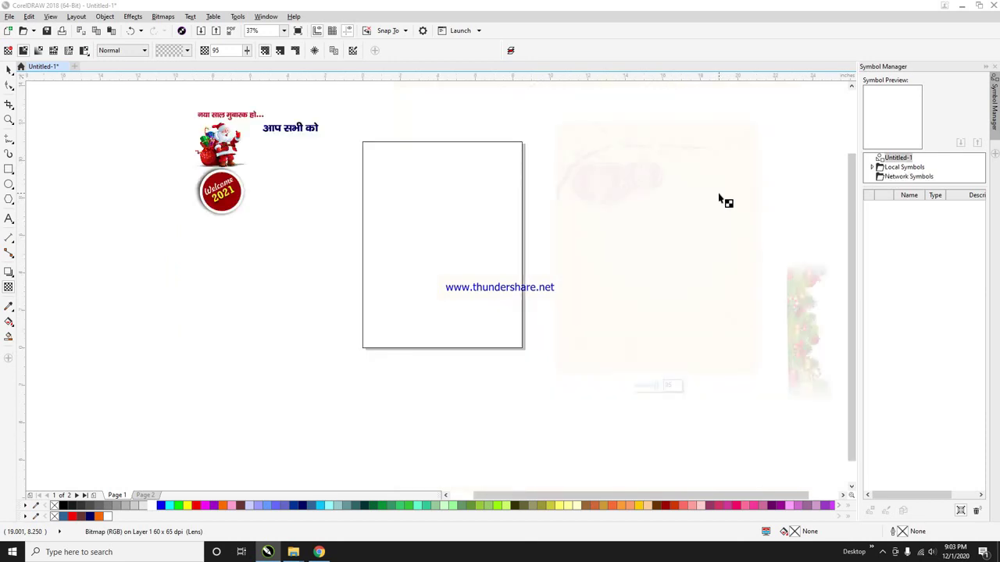
{"action": "left_click", "coordinate": [643, 256]}
{"action": "key", "text": "space"}
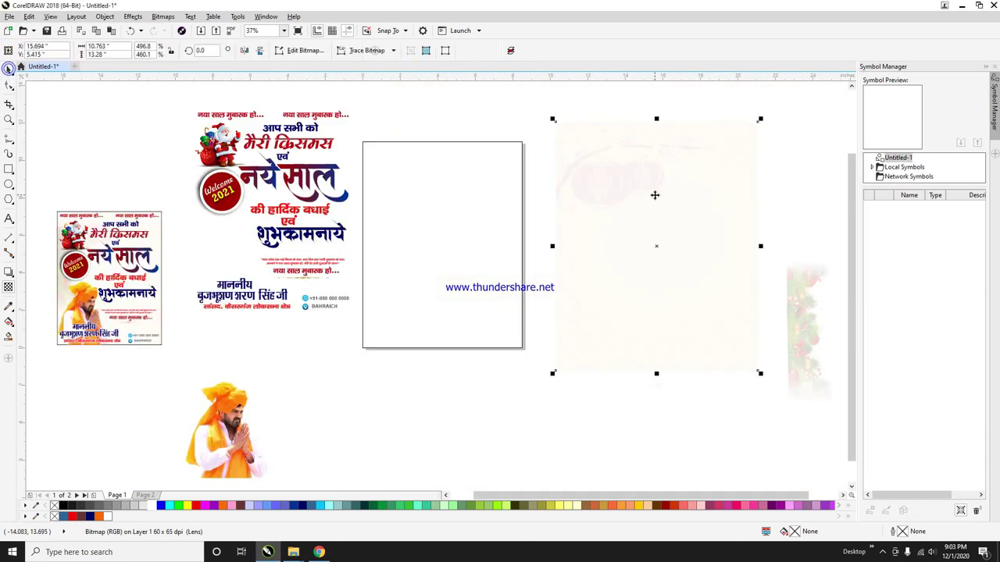
{"action": "right_click", "coordinate": [653, 196]}
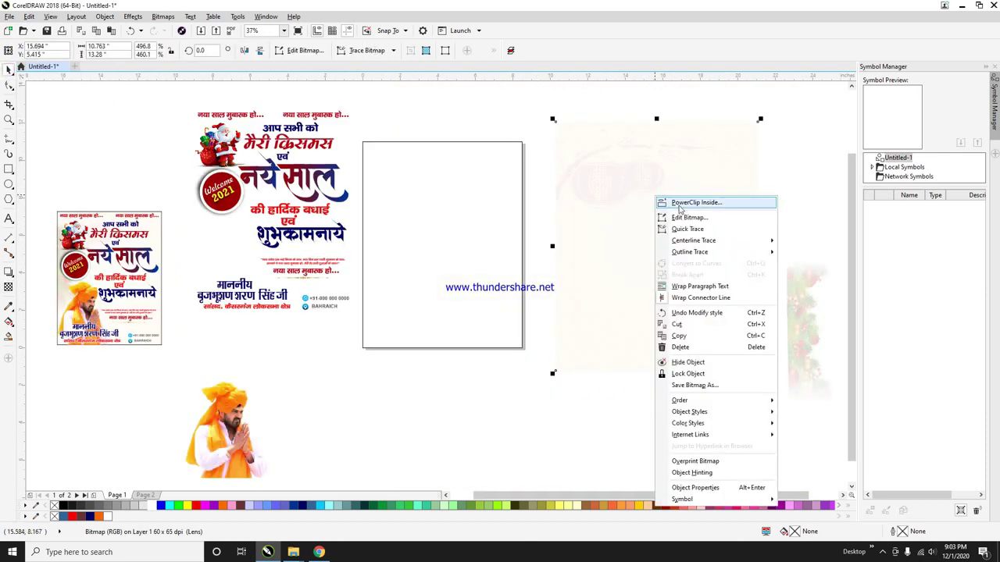
{"action": "left_click", "coordinate": [680, 201]}
{"action": "left_click", "coordinate": [397, 178]}
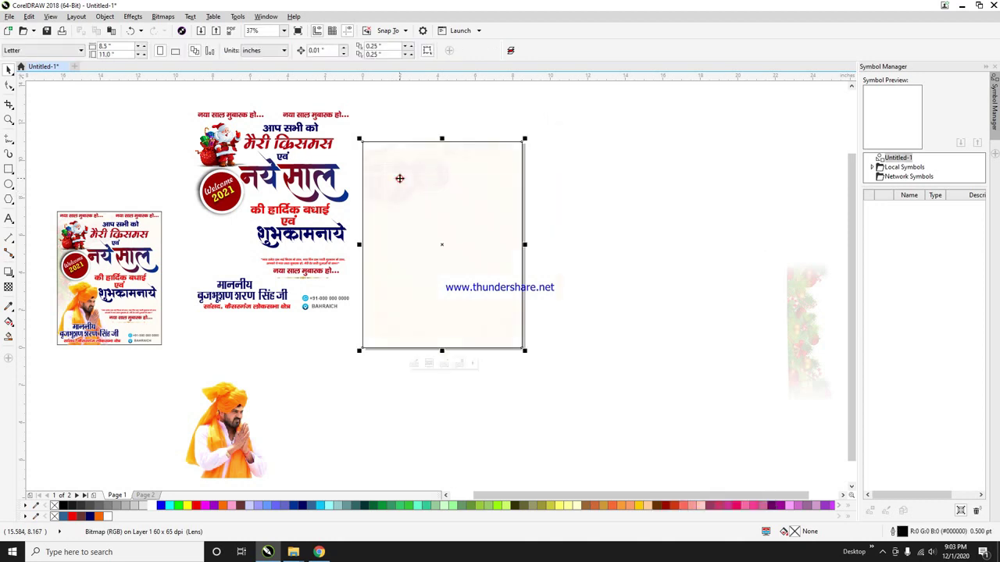
{"action": "left_click", "coordinate": [581, 152]}
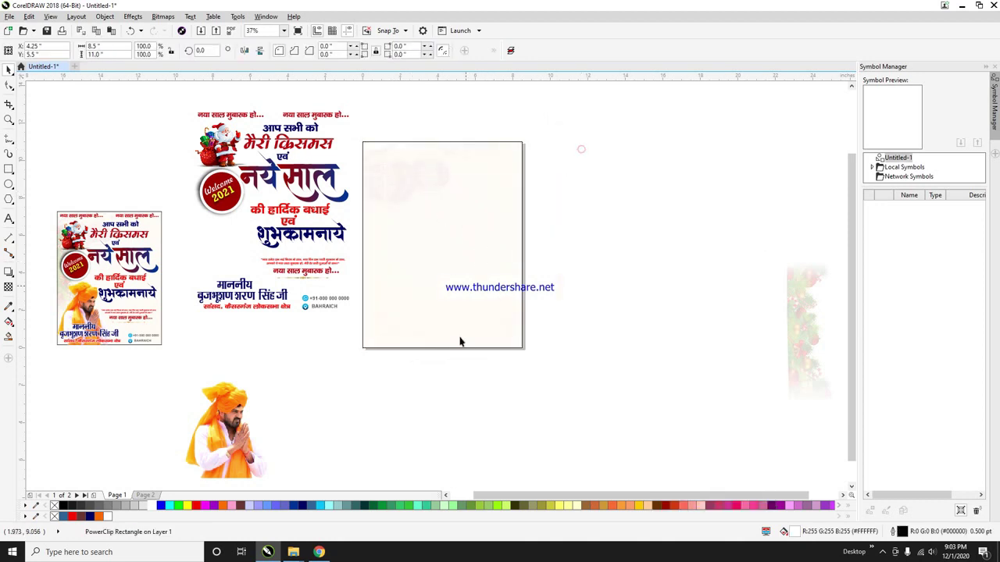
- Move the rectangle containing the lantern background to the right, partly off the page
{"action": "left_click", "coordinate": [409, 201]}
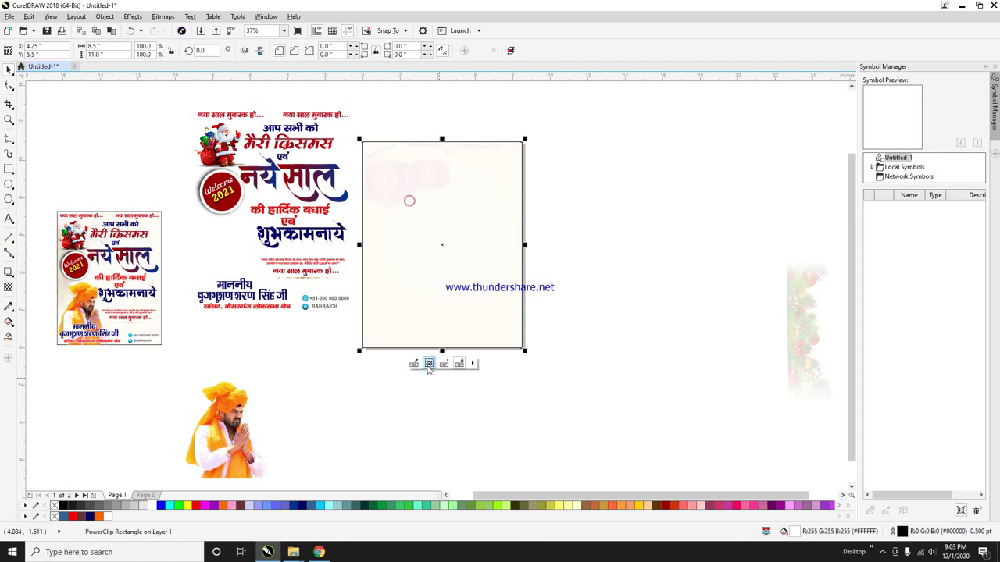
{"action": "left_click", "coordinate": [576, 187]}
{"action": "left_click_drag", "start_coordinate": [446, 190], "coordinate": [617, 191]}
{"action": "left_click", "coordinate": [730, 160]}
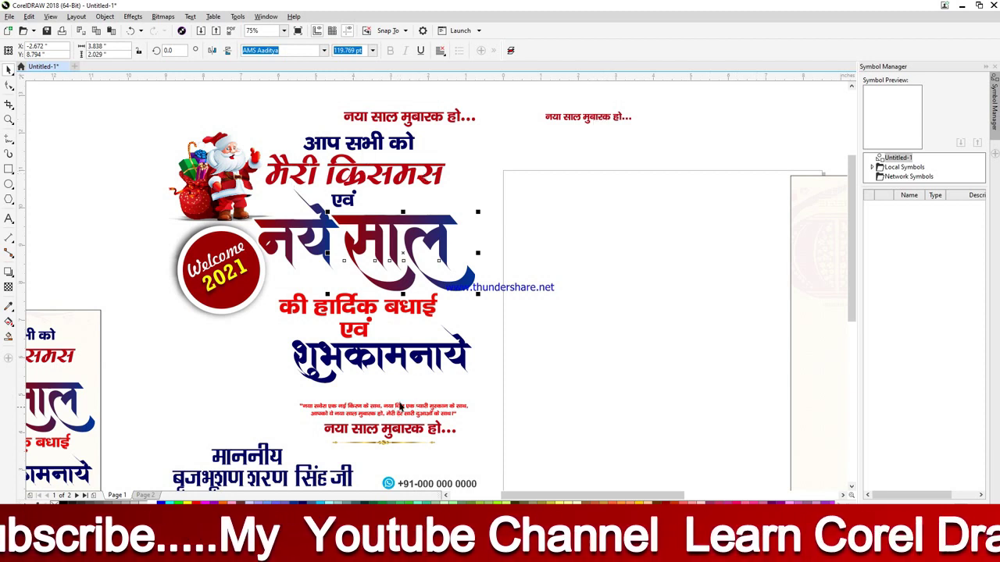
- Examine the red New Year verse, its font and the golden divider ornament below it up close
{"action": "scroll", "coordinate": [480, 397], "scroll_direction": "up", "scroll_amount": 2}
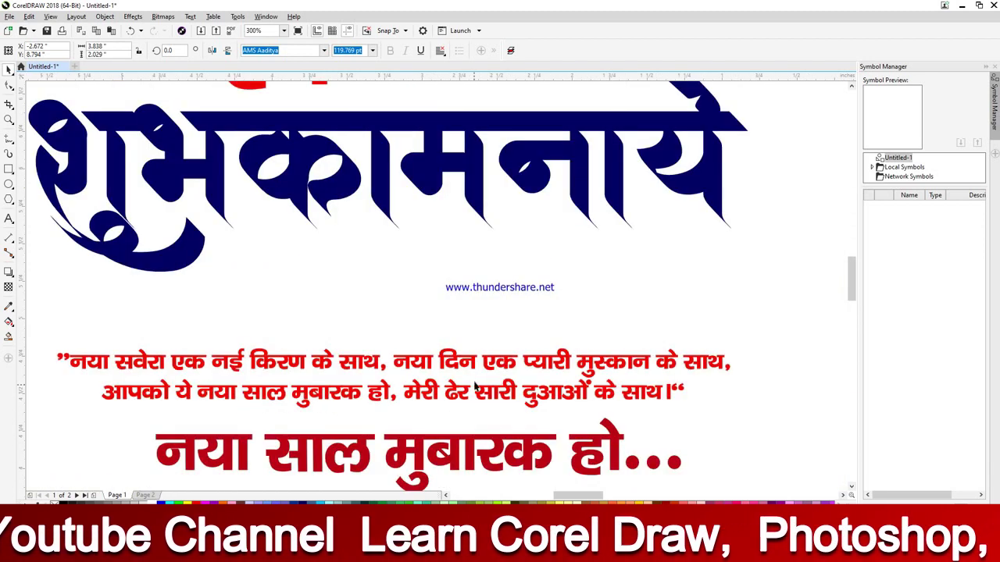
{"action": "left_click", "coordinate": [461, 364]}
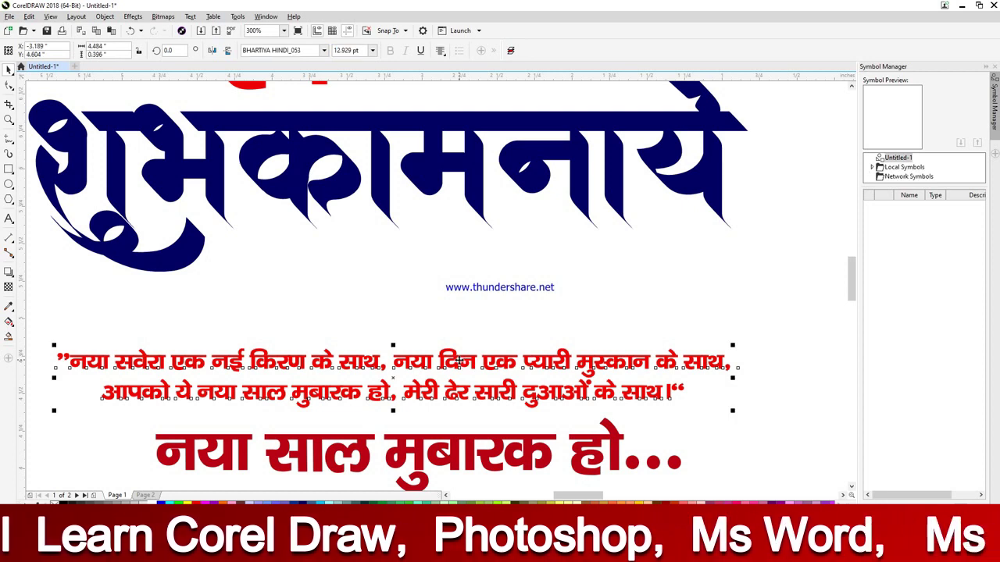
{"action": "scroll", "coordinate": [417, 400], "scroll_direction": "down", "scroll_amount": 1}
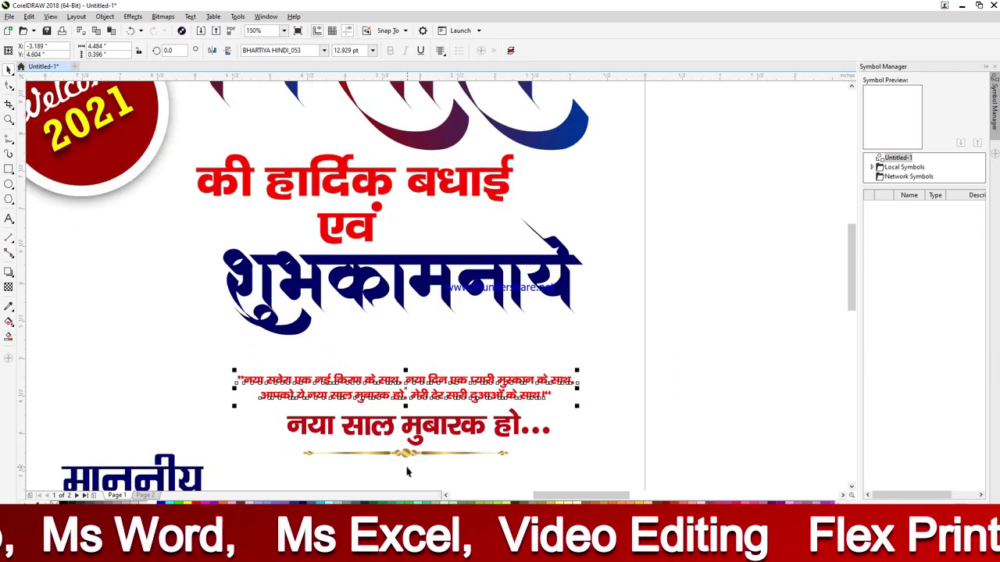
{"action": "scroll", "coordinate": [405, 466], "scroll_direction": "up", "scroll_amount": 1}
{"action": "left_click", "coordinate": [405, 441]}
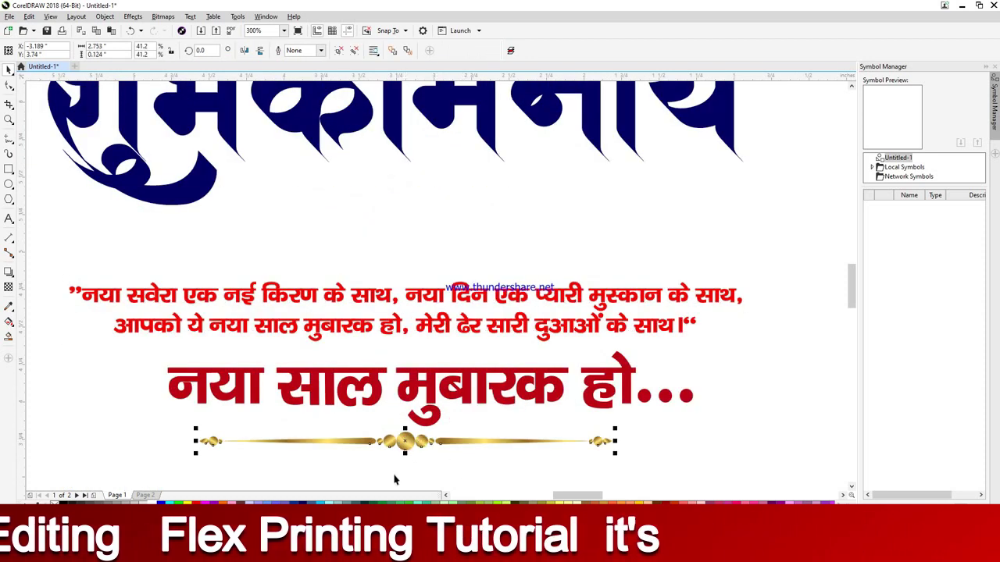
{"action": "scroll", "coordinate": [424, 398], "scroll_direction": "down", "scroll_amount": 1}
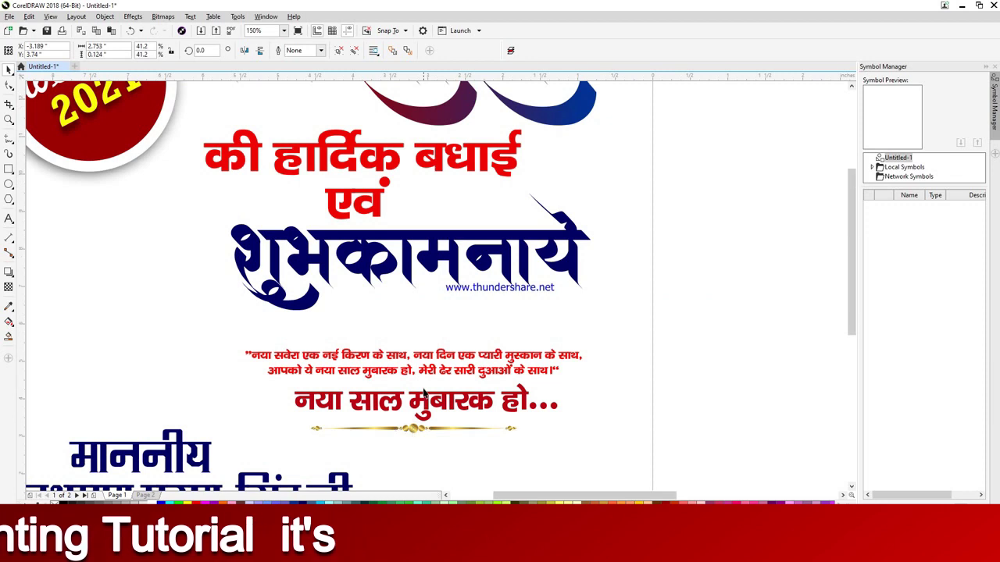
{"action": "scroll", "coordinate": [424, 394], "scroll_direction": "down", "scroll_amount": 1}
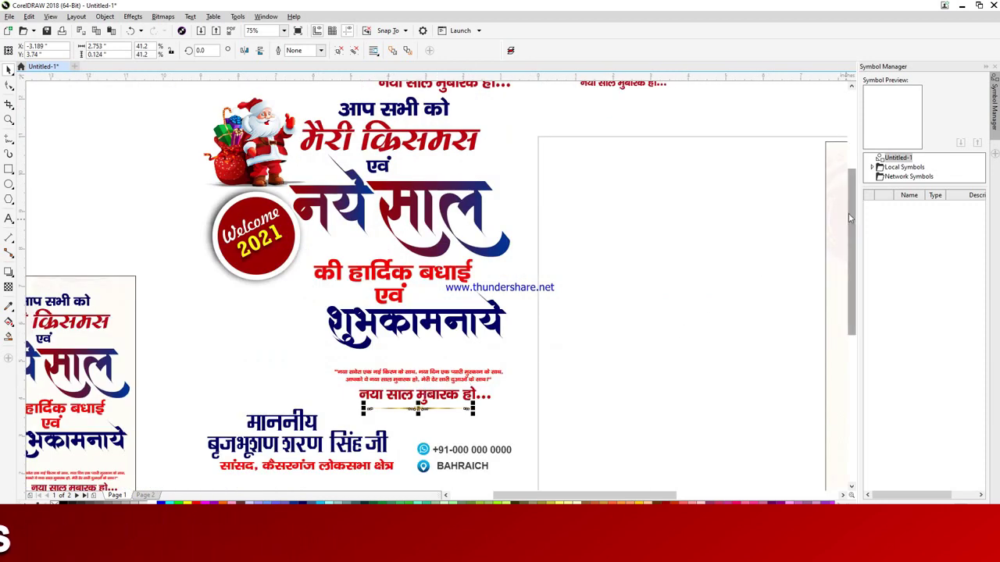
{"action": "left_click_drag", "start_coordinate": [842, 226], "coordinate": [832, 262]}
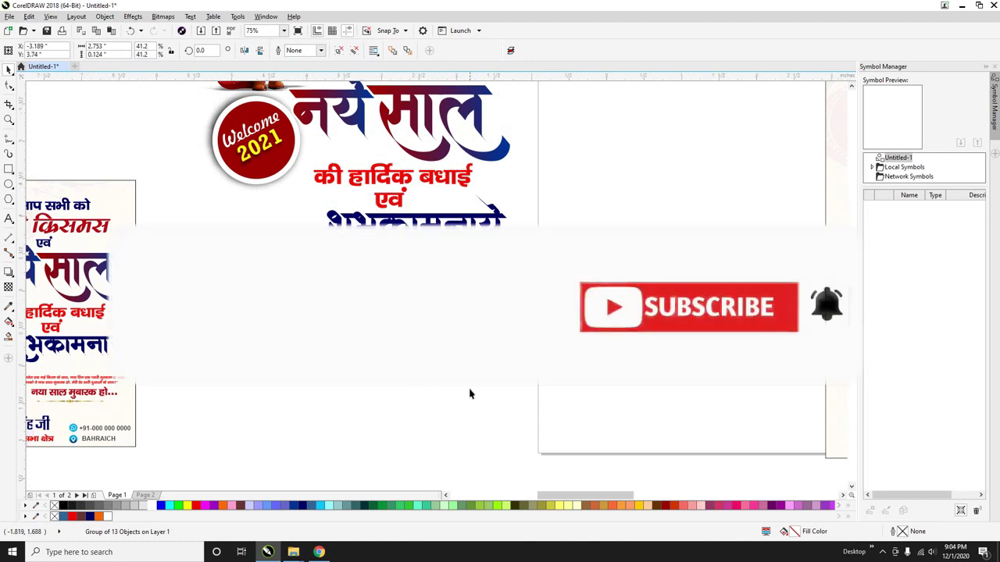
{"action": "scroll", "coordinate": [469, 394], "scroll_direction": "up", "scroll_amount": 1}
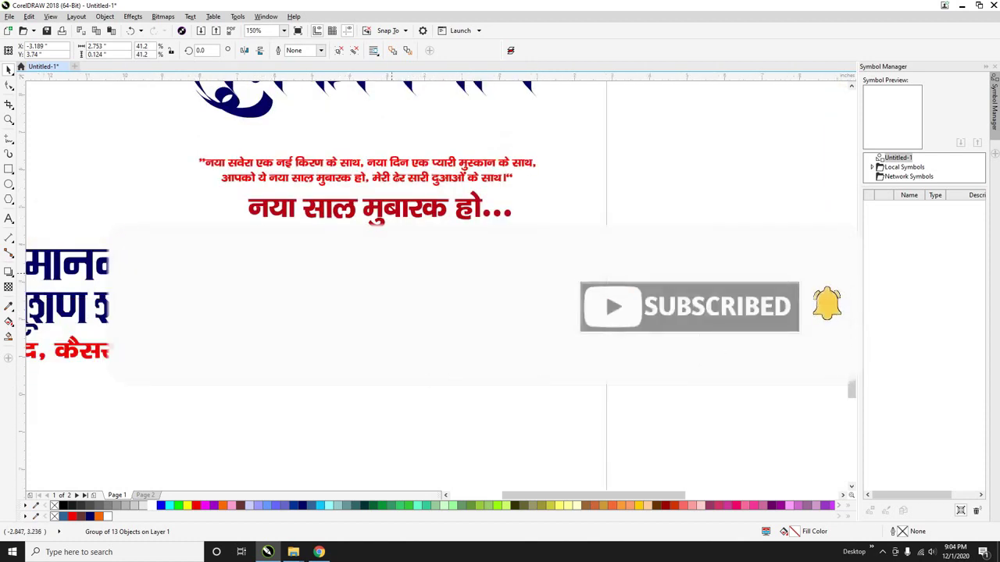
{"action": "scroll", "coordinate": [394, 273], "scroll_direction": "down", "scroll_amount": 1}
{"action": "scroll", "coordinate": [429, 190], "scroll_direction": "up", "scroll_amount": 2}
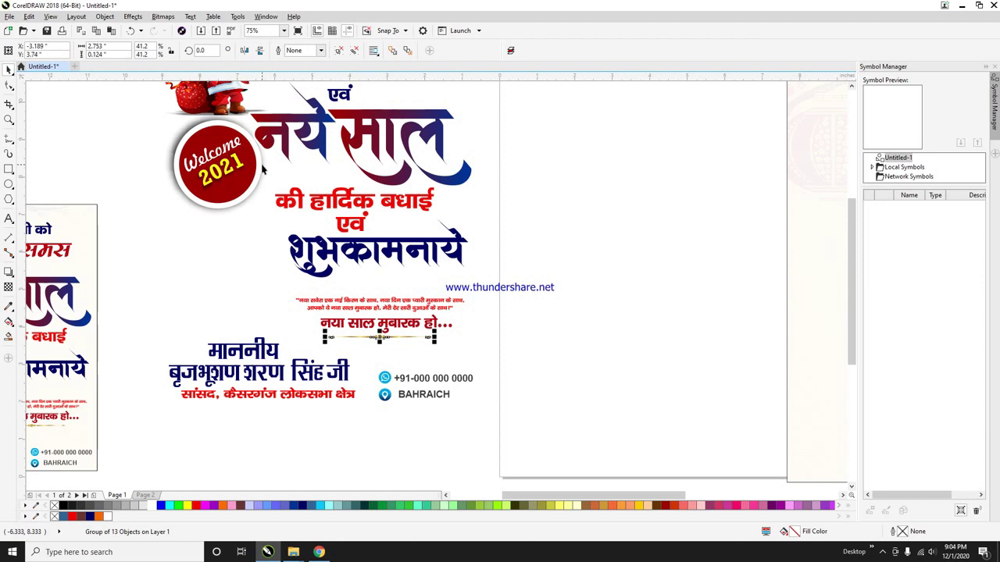
- Delete the white shadowed circle from the Welcome 2021 badge and draw a new circle about 2.3 inches across below the badge
{"action": "left_click_drag", "start_coordinate": [261, 165], "coordinate": [238, 256]}
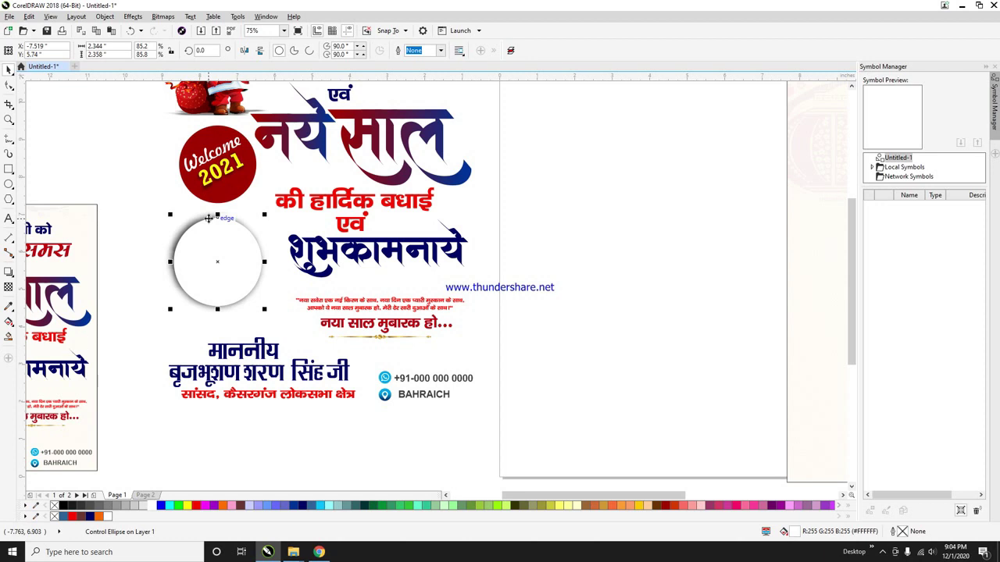
{"action": "key", "text": "Delete"}
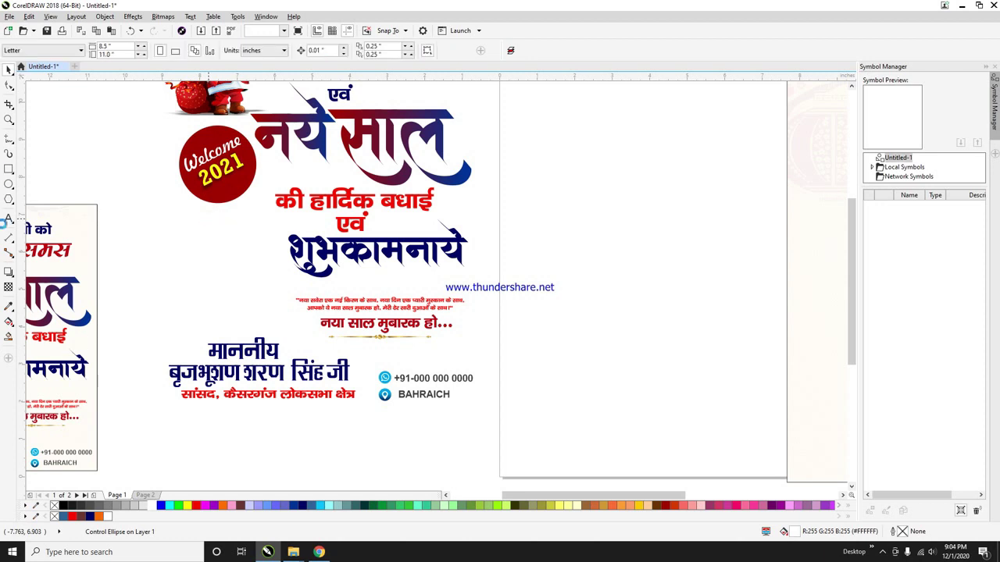
{"action": "left_click_drag", "start_coordinate": [165, 234], "coordinate": [258, 326]}
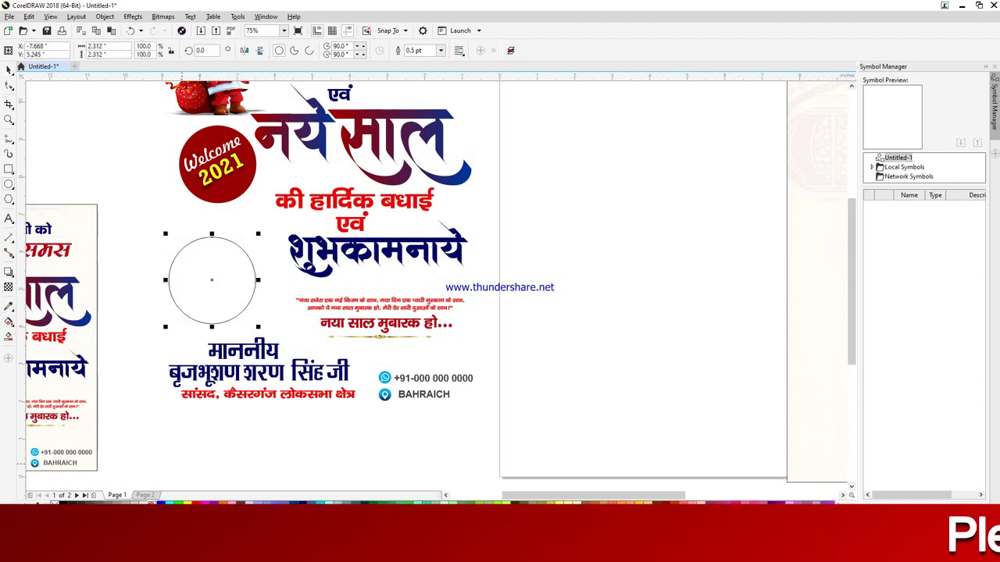
- Add a drop shadow to the new circle, running from its top edge to its bottom edge
{"action": "left_click", "coordinate": [10, 273]}
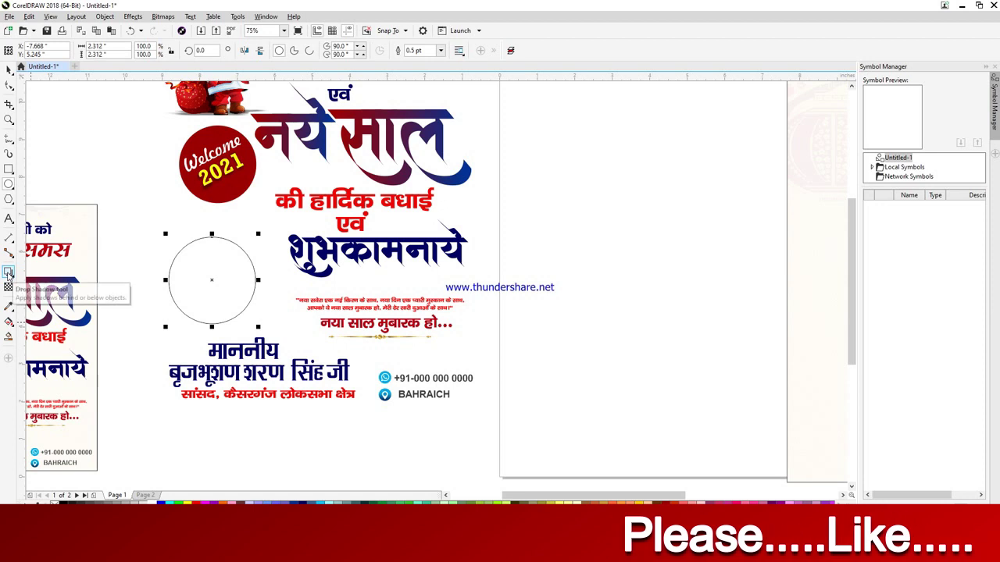
{"action": "left_click", "coordinate": [23, 295]}
{"action": "left_click_drag", "start_coordinate": [212, 237], "coordinate": [214, 327]}
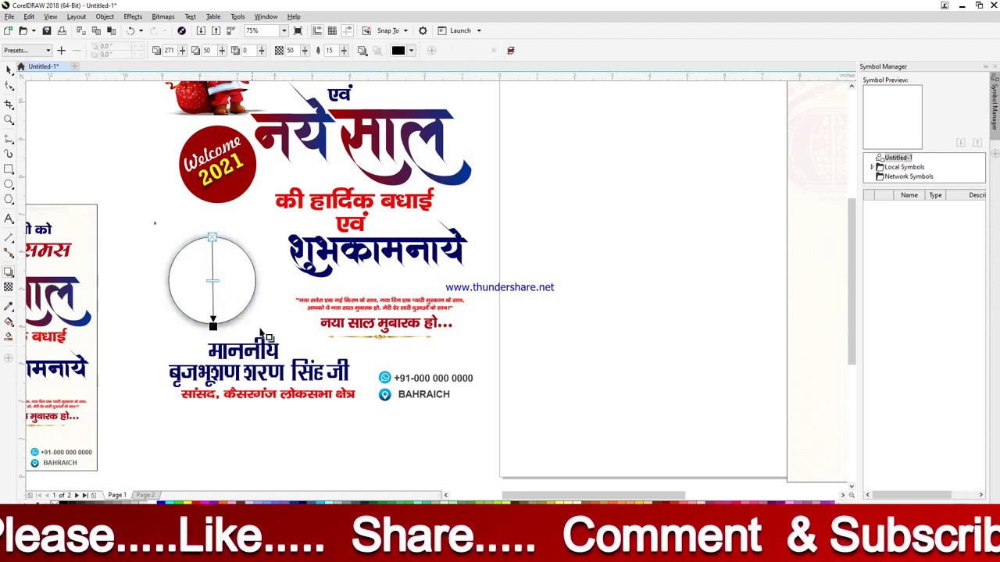
{"action": "left_click", "coordinate": [10, 68]}
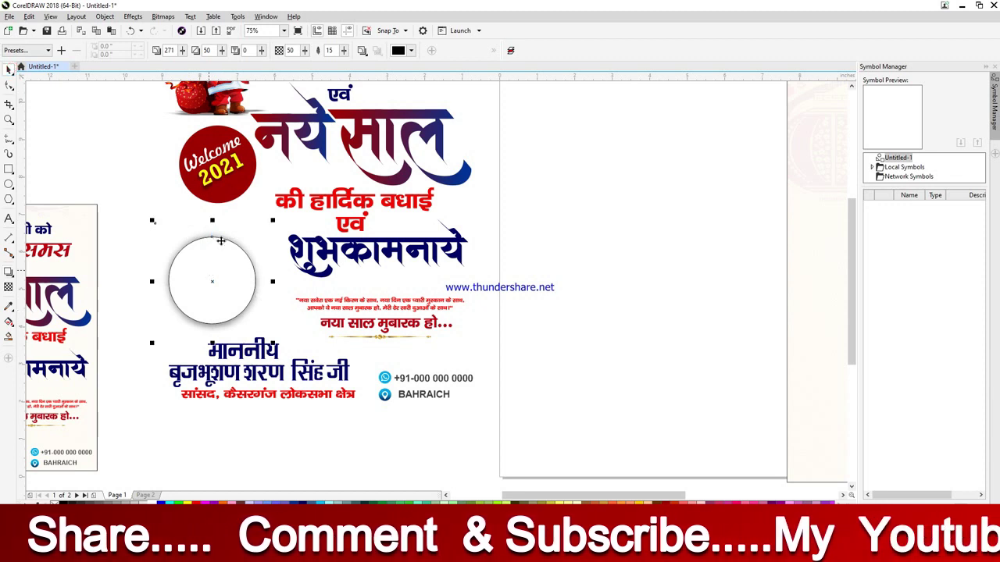
{"action": "left_click", "coordinate": [238, 184]}
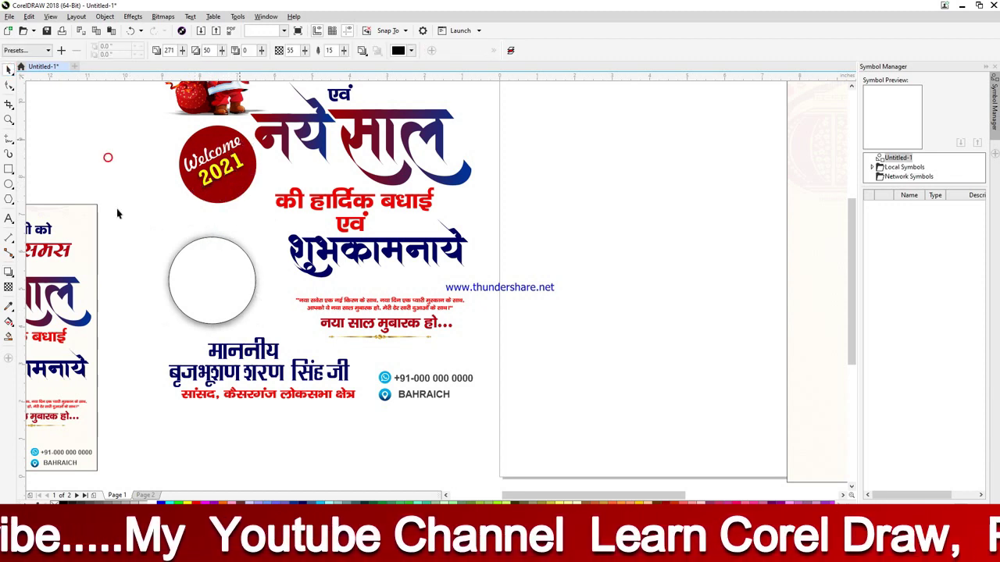
{"action": "left_click", "coordinate": [107, 156]}
- Centre the dark red badge circle on the shadowed white circle and place it in front
{"action": "left_click_drag", "start_coordinate": [211, 131], "coordinate": [161, 219]}
{"action": "left_click", "coordinate": [231, 280], "text": "shift"}
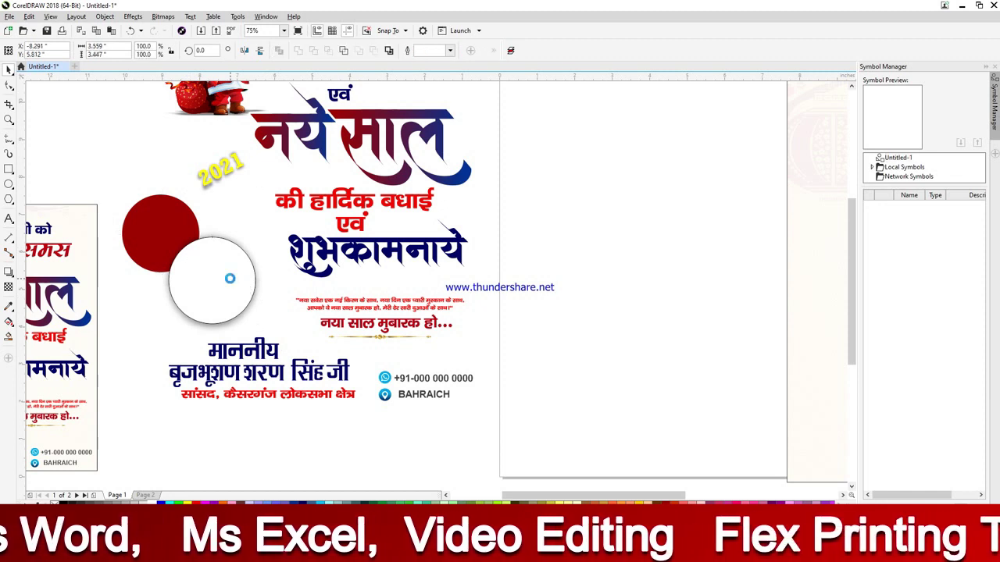
{"action": "key", "text": "c"}
{"action": "key", "text": "e"}
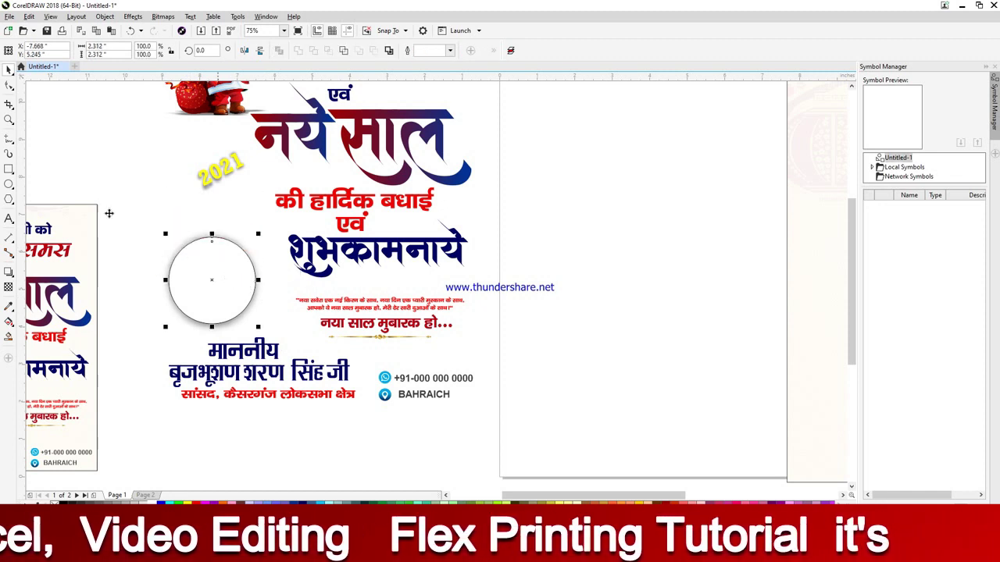
{"action": "left_click", "coordinate": [106, 187]}
{"action": "left_click_drag", "start_coordinate": [140, 216], "coordinate": [251, 342]}
{"action": "left_click", "coordinate": [226, 301]}
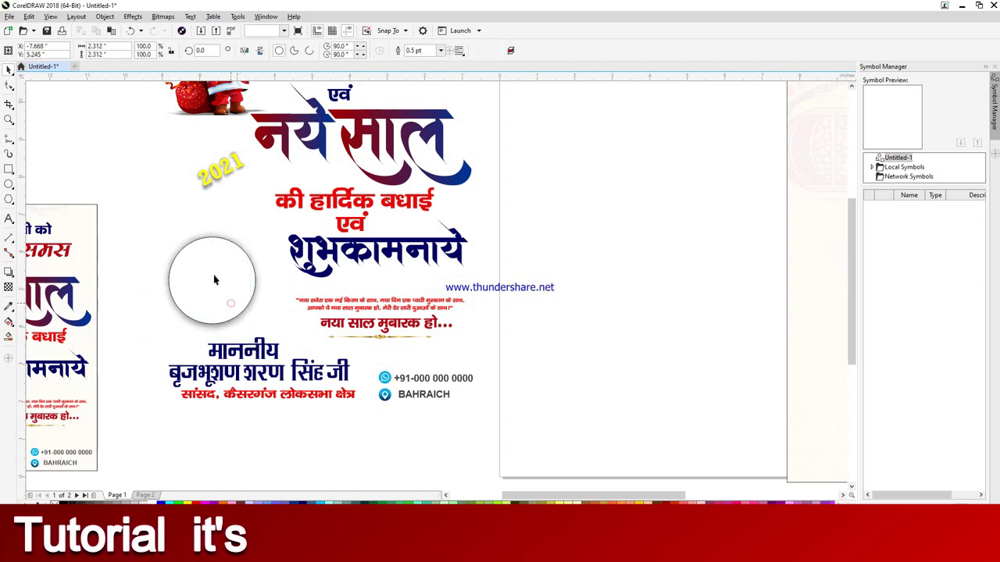
{"action": "left_click_drag", "start_coordinate": [124, 191], "coordinate": [254, 367]}
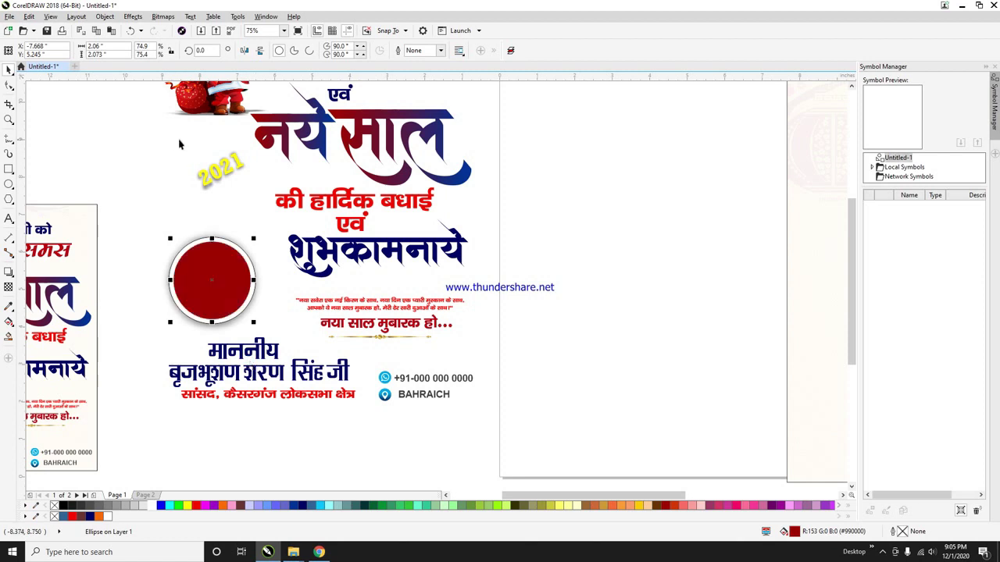
- Place the yellow 2021 text at the centre of the dark red circle
{"action": "left_click", "coordinate": [221, 169]}
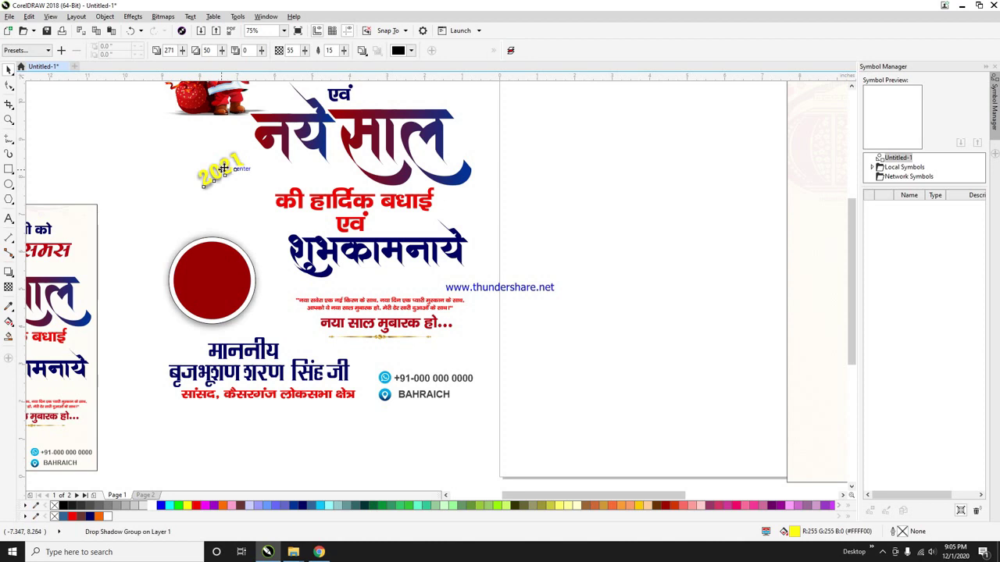
{"action": "left_click_drag", "start_coordinate": [207, 276], "coordinate": [209, 279]}
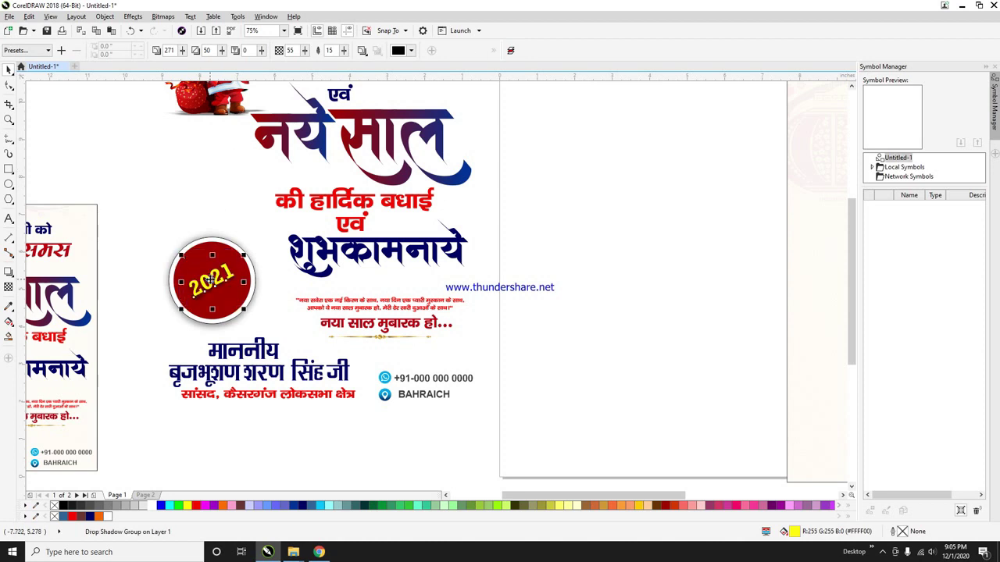
{"action": "mouse_move", "coordinate": [144, 145]}
{"action": "left_mouse_down"}
{"action": "mouse_move", "coordinate": [272, 245]}
{"action": "mouse_move", "coordinate": [261, 241]}
{"action": "left_mouse_up"}
{"action": "left_click_drag", "start_coordinate": [95, 193], "coordinate": [229, 323]}
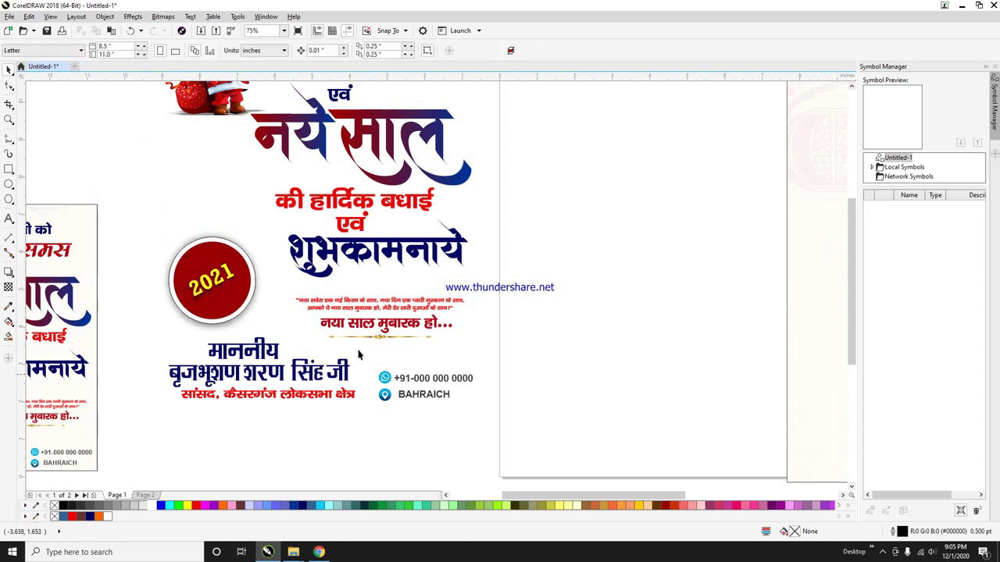
{"action": "left_click", "coordinate": [234, 266], "text": "ctrl"}
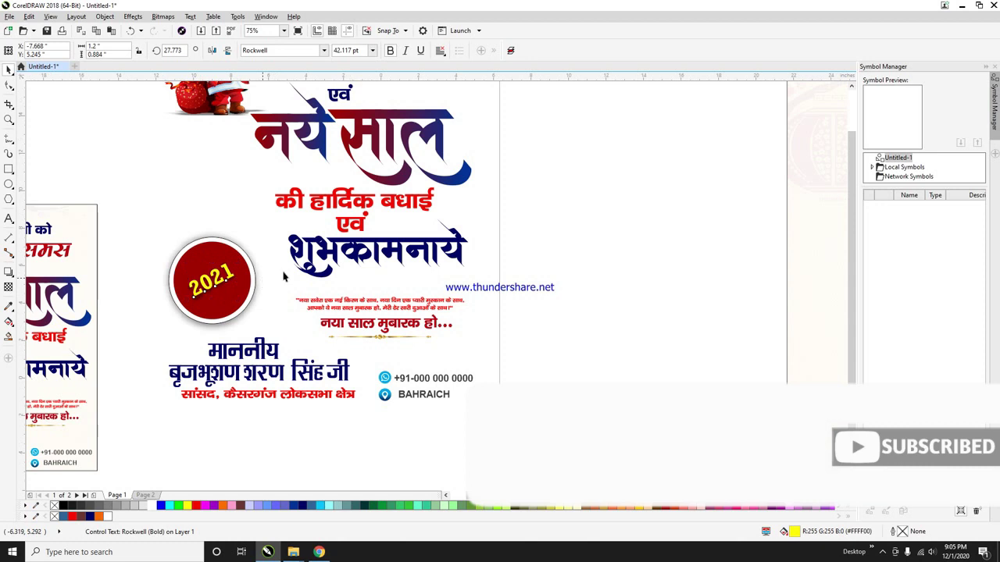
- Centre the rectangle containing the lantern background on the page
{"action": "scroll", "coordinate": [257, 287], "scroll_direction": "down", "scroll_amount": 3}
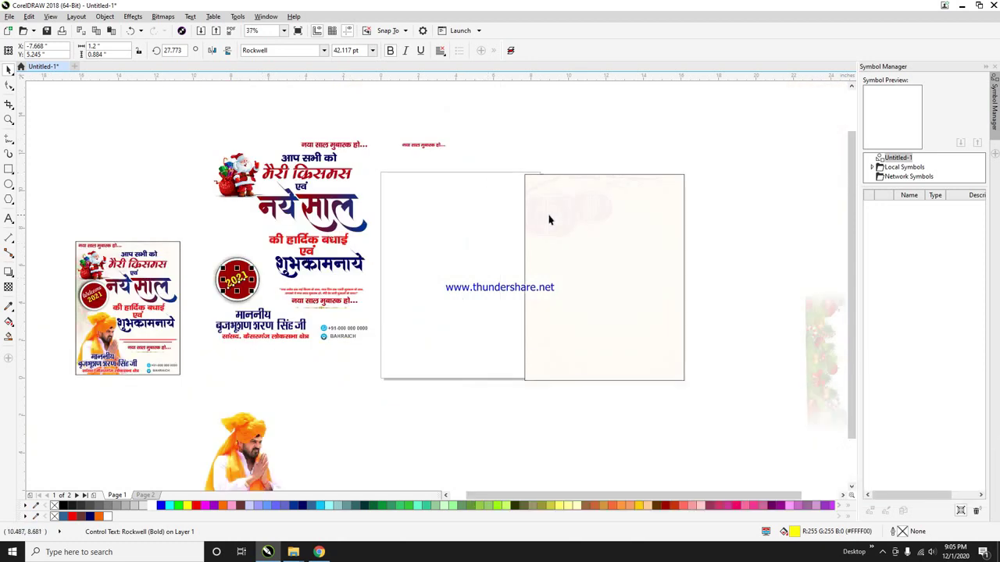
{"action": "left_click", "coordinate": [444, 212]}
{"action": "left_click", "coordinate": [612, 225]}
{"action": "key", "text": "p"}
{"action": "left_click", "coordinate": [606, 216]}
- Move the larger नया साल मुबारक हो... heading onto the upper edge area of the page
{"action": "left_click_drag", "start_coordinate": [351, 145], "coordinate": [452, 182]}
{"action": "left_click", "coordinate": [375, 160]}
{"action": "scroll", "coordinate": [238, 169], "scroll_direction": "up", "scroll_amount": 2}
{"action": "scroll", "coordinate": [238, 169], "scroll_direction": "down", "scroll_amount": 1}
{"action": "left_click", "coordinate": [447, 240]}
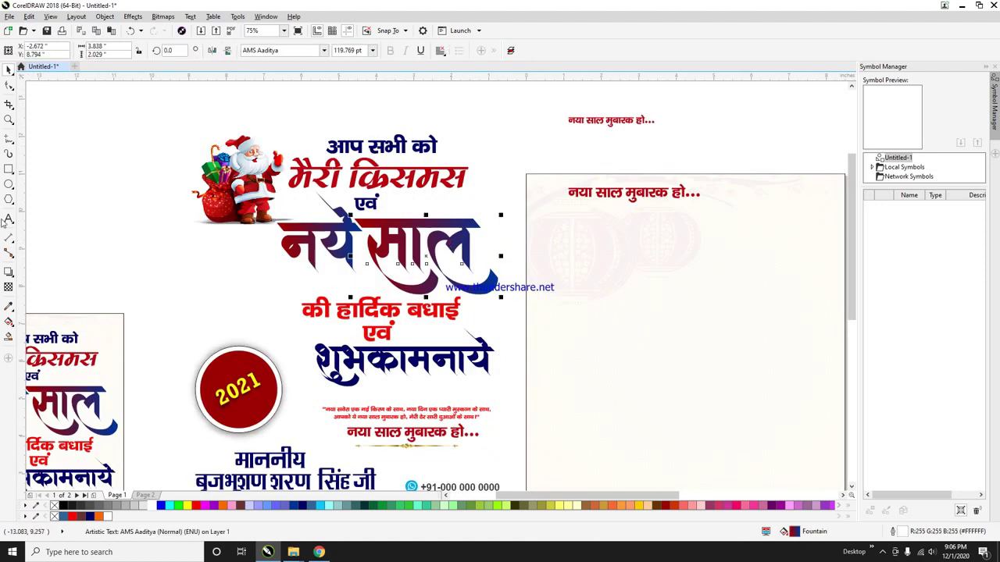
- Move the Santa image together with the greeting lines from आप सभी को through नये साल onto the upper half of the page
{"action": "scroll", "coordinate": [332, 328], "scroll_direction": "down", "scroll_amount": 1}
{"action": "left_click_drag", "start_coordinate": [240, 217], "coordinate": [426, 315]}
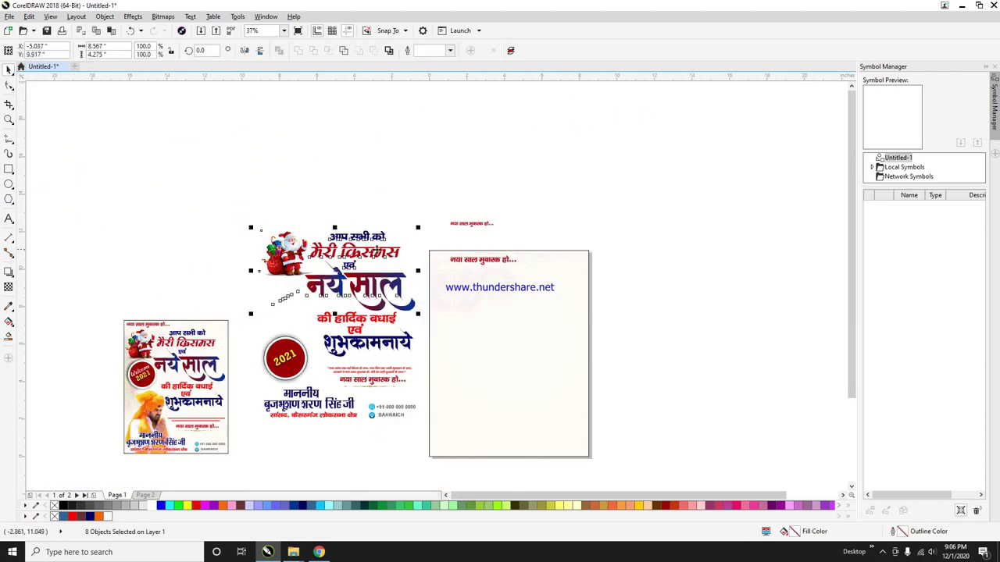
{"action": "left_click_drag", "start_coordinate": [380, 255], "coordinate": [549, 296]}
{"action": "left_click", "coordinate": [667, 364]}
- Move the की हार्दिक बधाई एवं शुभकामनाये lines, the 2021 badge and the red verse with its divider onto the page
{"action": "left_click_drag", "start_coordinate": [311, 306], "coordinate": [424, 361]}
{"action": "left_click_drag", "start_coordinate": [385, 320], "coordinate": [547, 367]}
{"action": "left_click_drag", "start_coordinate": [253, 327], "coordinate": [453, 344]}
{"action": "left_click", "coordinate": [851, 487]}
{"action": "left_click_drag", "start_coordinate": [314, 300], "coordinate": [561, 354]}
- Move the group with the politician's name and constituency text onto the lower part of the page
{"action": "scroll", "coordinate": [557, 430], "scroll_direction": "down", "scroll_amount": 1}
{"action": "mouse_move", "coordinate": [112, 234]}
{"action": "left_mouse_down"}
{"action": "mouse_move", "coordinate": [182, 302]}
{"action": "mouse_move", "coordinate": [217, 303]}
{"action": "left_mouse_up"}
{"action": "left_click_drag", "start_coordinate": [204, 278], "coordinate": [371, 313]}
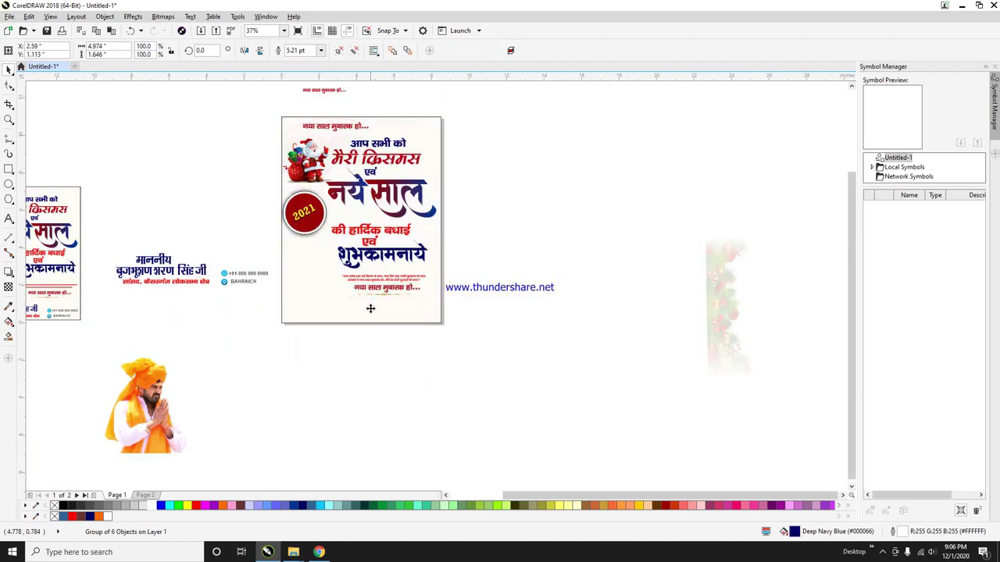
- Move the phone and location lines onto the page's lower right area and shrink the name group to about 4.49 in wide
{"action": "left_click_drag", "start_coordinate": [214, 260], "coordinate": [275, 294]}
{"action": "left_click_drag", "start_coordinate": [261, 281], "coordinate": [418, 317]}
{"action": "left_click", "coordinate": [146, 406]}
{"action": "left_click_drag", "start_coordinate": [521, 417], "coordinate": [274, 265]}
{"action": "key", "text": "shift+F2"}
{"action": "scroll", "coordinate": [748, 215], "scroll_direction": "down", "scroll_amount": 1}
{"action": "left_click_drag", "start_coordinate": [332, 179], "coordinate": [660, 348]}
{"action": "left_click_drag", "start_coordinate": [656, 223], "coordinate": [634, 230]}
- Place the cut-out photo of the man in the turban in the page's lower left corner, beneath the name text
{"action": "left_click_drag", "start_coordinate": [58, 461], "coordinate": [302, 224]}
{"action": "left_click_drag", "start_coordinate": [413, 165], "coordinate": [394, 179]}
{"action": "left_click_drag", "start_coordinate": [291, 266], "coordinate": [498, 165]}
{"action": "left_click", "coordinate": [465, 246]}
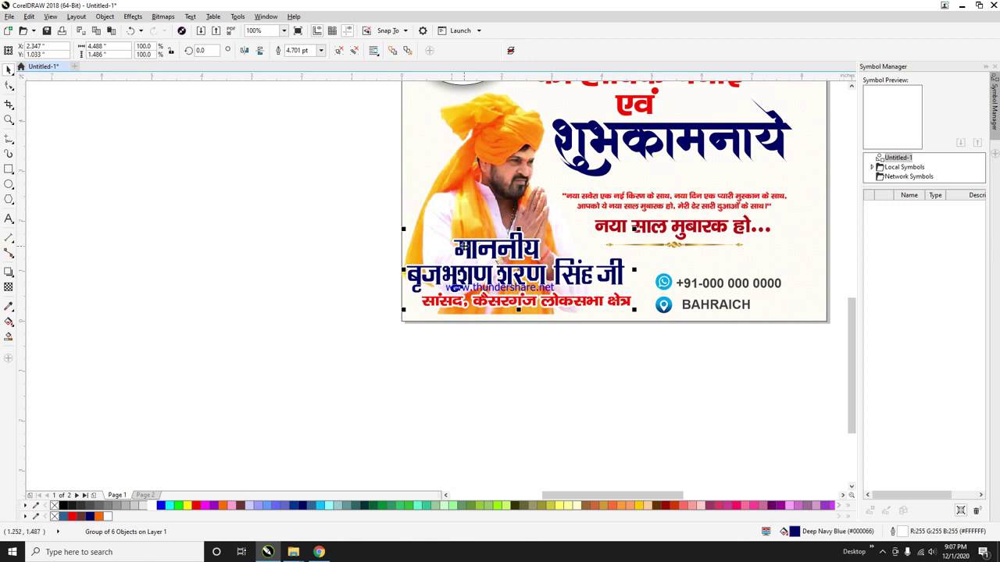
{"action": "left_click", "coordinate": [547, 383]}
- Place a second नया साल मुबारक हो... heading in the page's upper right corner, level with the first one
{"action": "left_click", "coordinate": [851, 86]}
{"action": "scroll", "coordinate": [616, 223], "scroll_direction": "down", "scroll_amount": 1}
{"action": "left_click", "coordinate": [851, 86]}
{"action": "left_click", "coordinate": [625, 114]}
{"action": "left_click_drag", "start_coordinate": [624, 114], "coordinate": [697, 111]}
{"action": "left_click", "coordinate": [770, 176]}
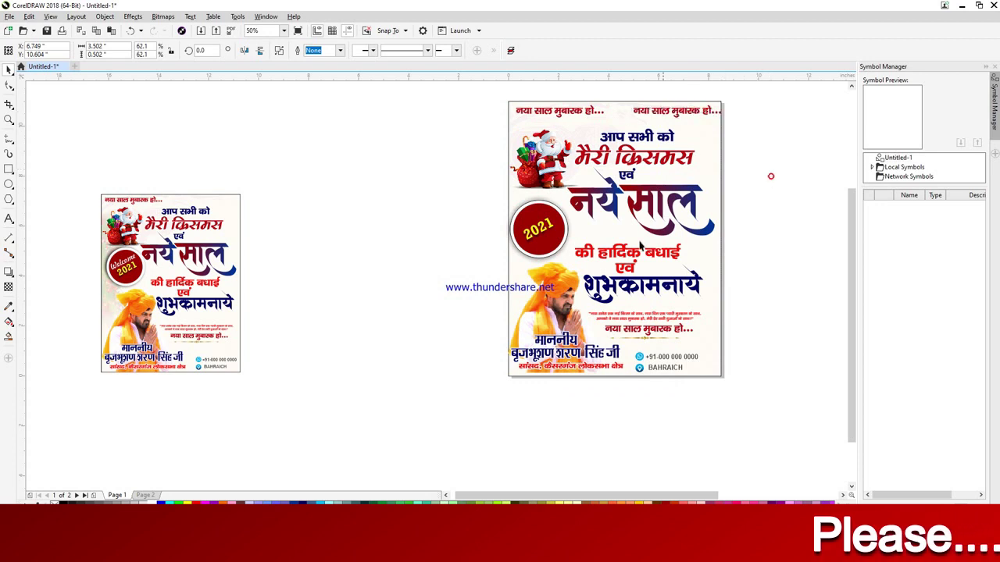
- Shift the phone and location lines closer to the page's right edge
{"action": "left_click_drag", "start_coordinate": [738, 423], "coordinate": [666, 397]}
{"action": "left_click_drag", "start_coordinate": [623, 346], "coordinate": [694, 361]}
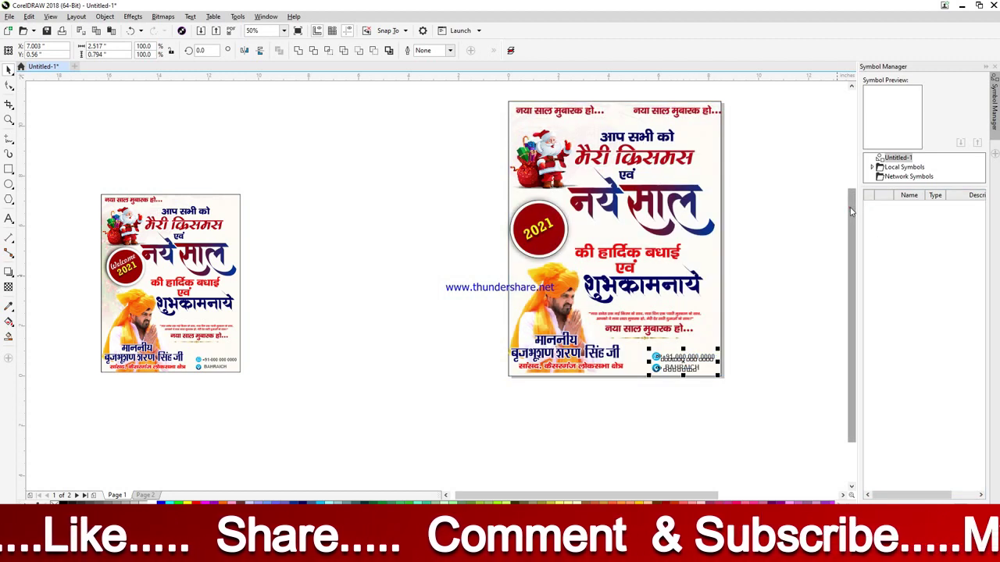
{"action": "left_click_drag", "start_coordinate": [852, 210], "coordinate": [852, 187]}
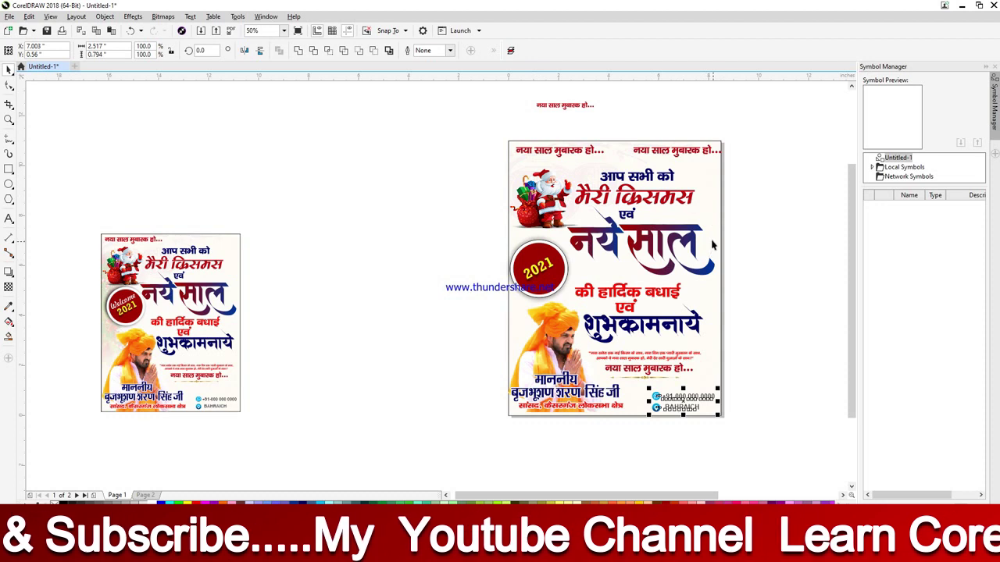
- Recolour the gradient fill of the word साल to run from golden yellow on its left to dark red on its right
{"action": "scroll", "coordinate": [678, 234], "scroll_direction": "up", "scroll_amount": 1}
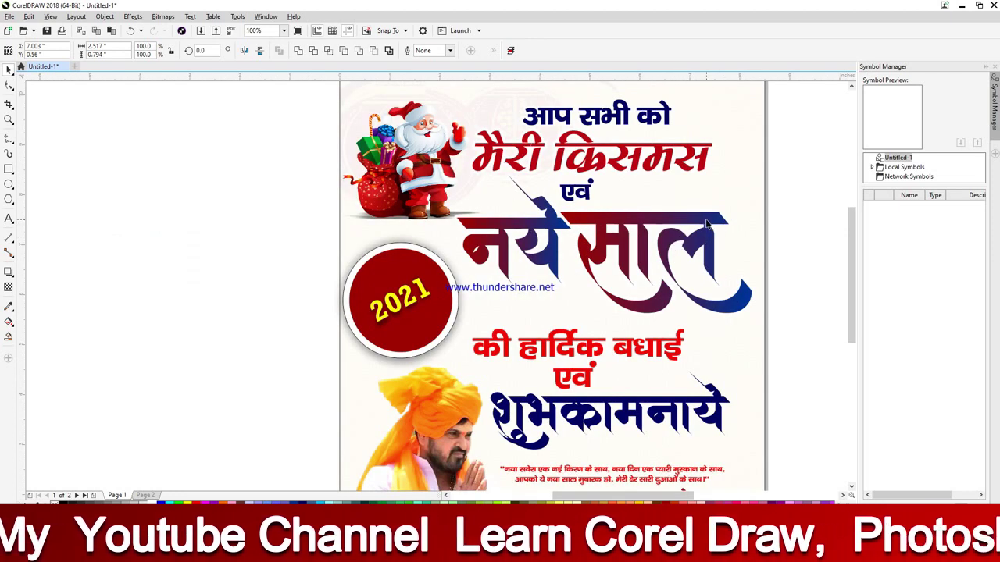
{"action": "left_click", "coordinate": [701, 223]}
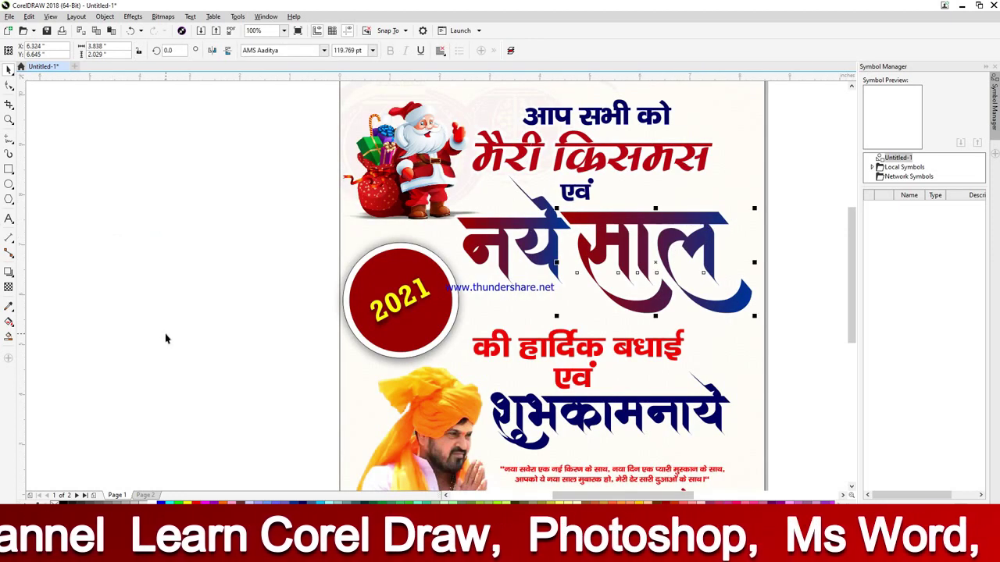
{"action": "left_click", "coordinate": [8, 323]}
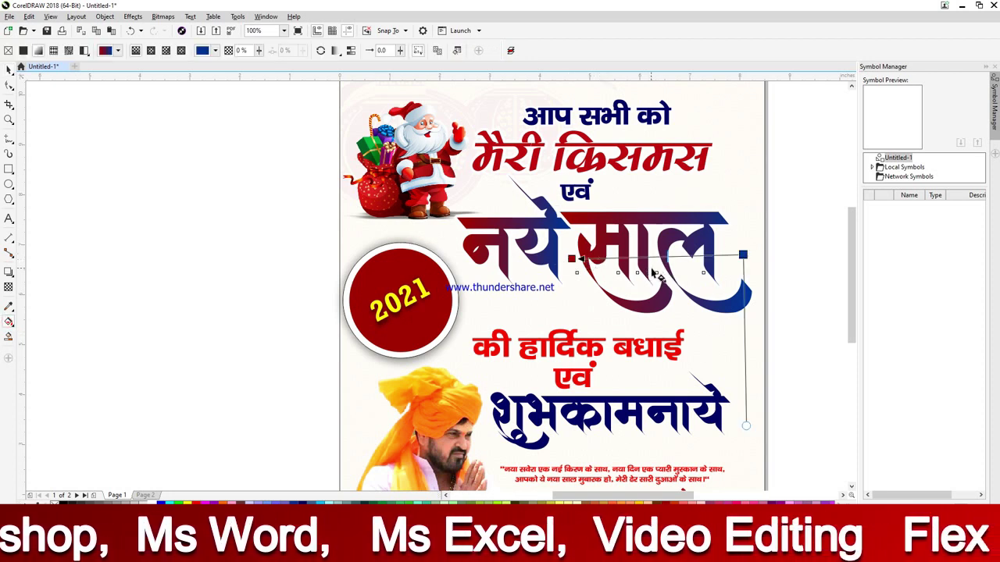
{"action": "left_click", "coordinate": [742, 254]}
{"action": "left_click", "coordinate": [554, 502]}
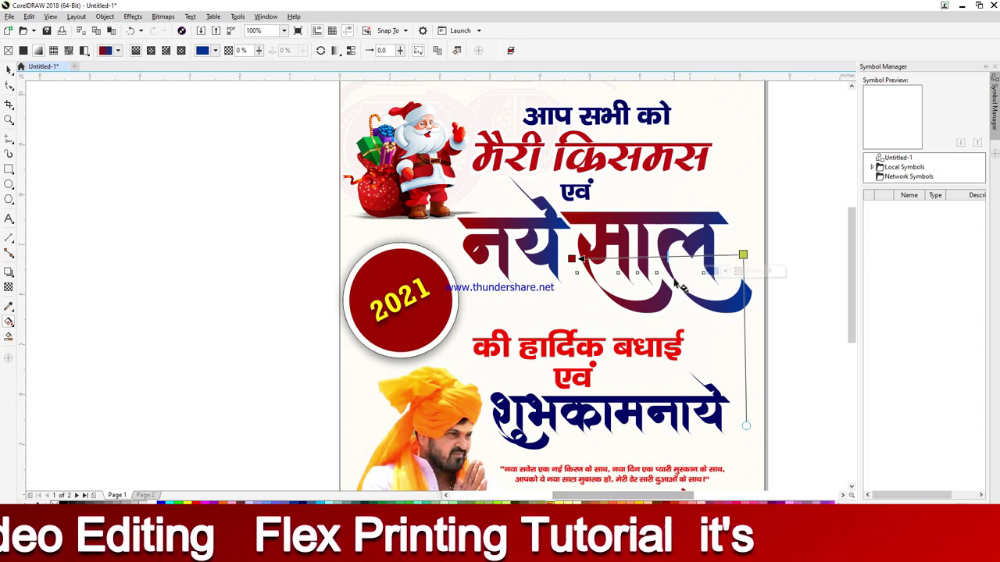
{"action": "left_click", "coordinate": [572, 258]}
{"action": "left_click", "coordinate": [639, 505]}
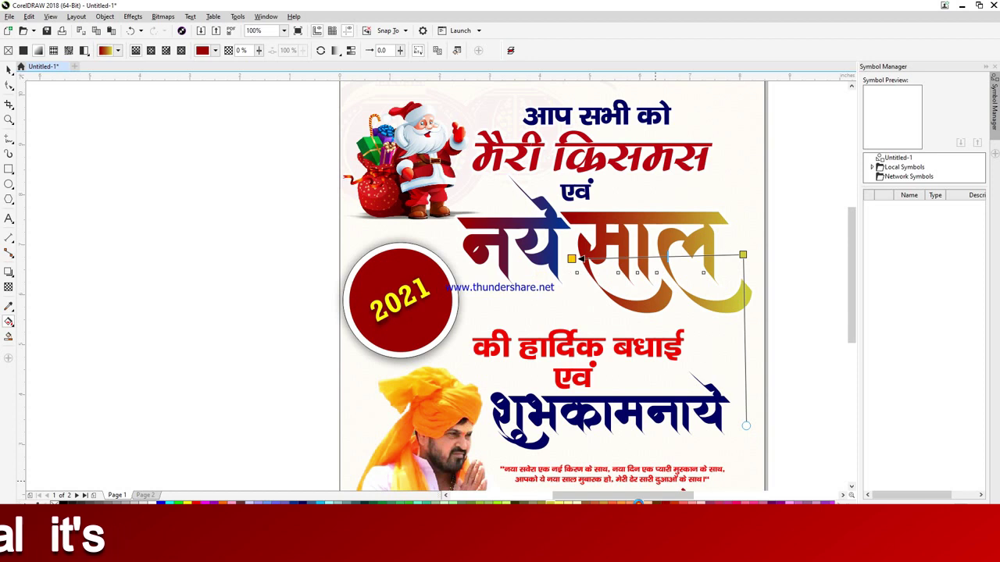
{"action": "left_click", "coordinate": [743, 255]}
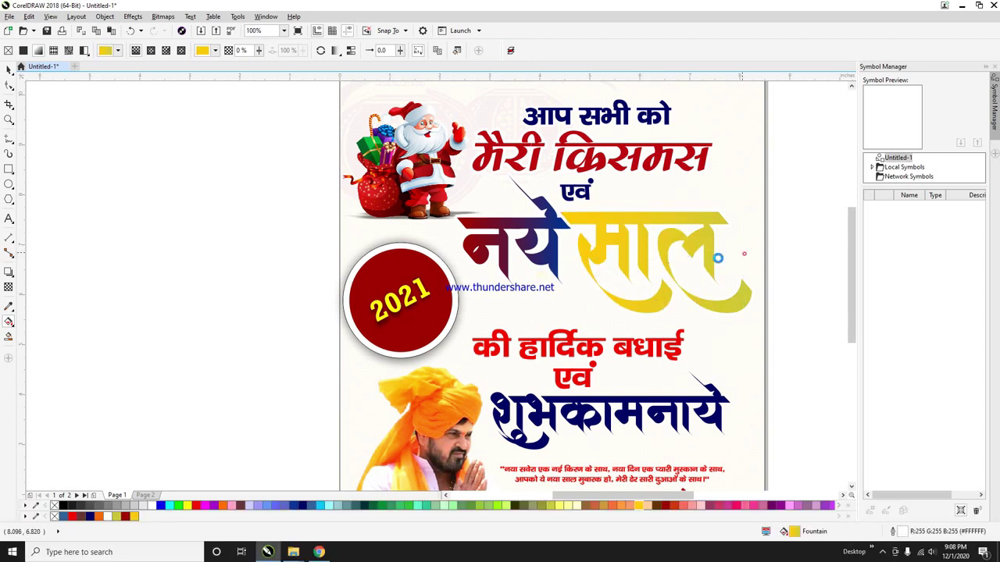
{"action": "left_click", "coordinate": [665, 506]}
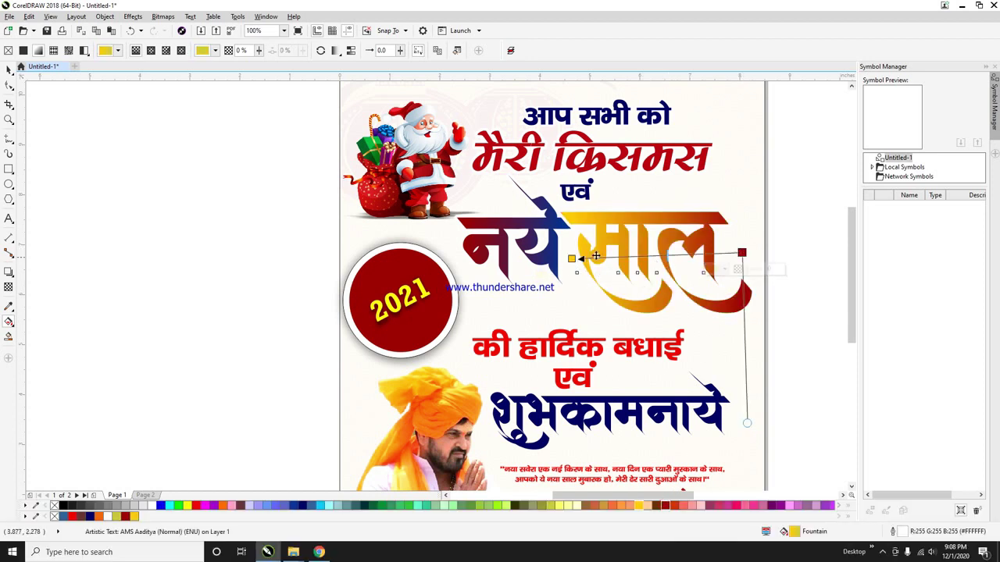
- Recolour the gradient fill of the word नये to run from golden yellow on its left to orange on its right
{"action": "left_click", "coordinate": [531, 248]}
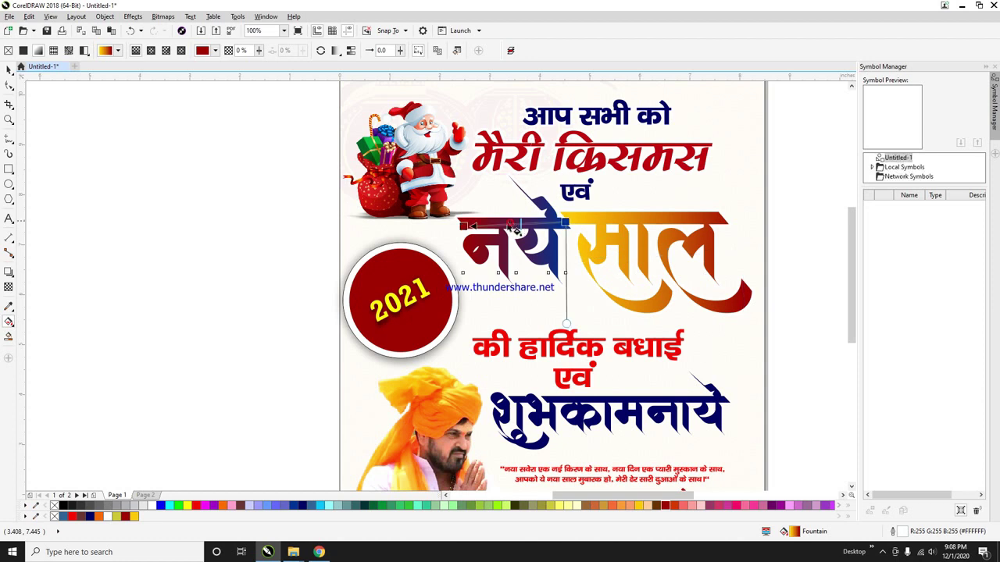
{"action": "left_click", "coordinate": [567, 222]}
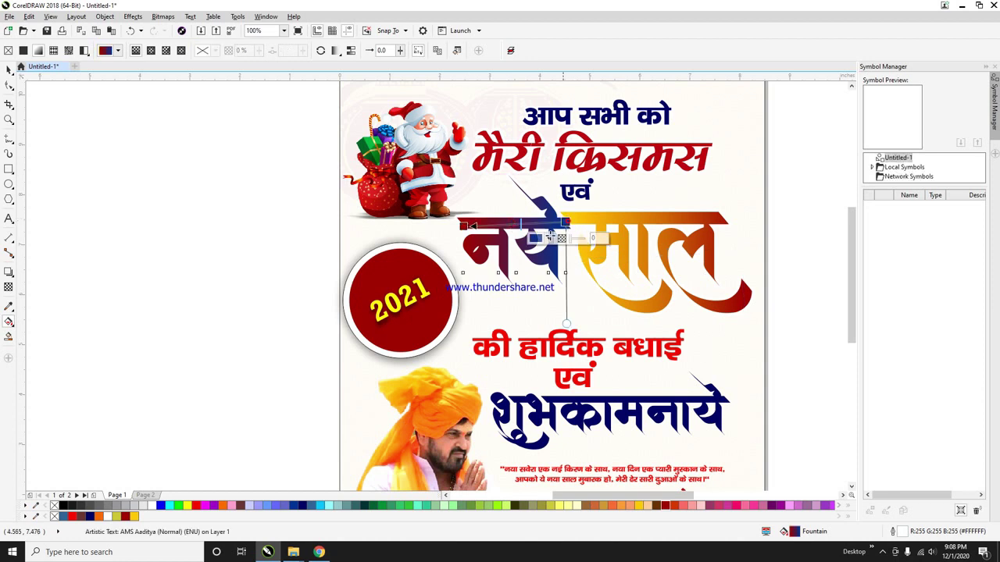
{"action": "left_click", "coordinate": [224, 506]}
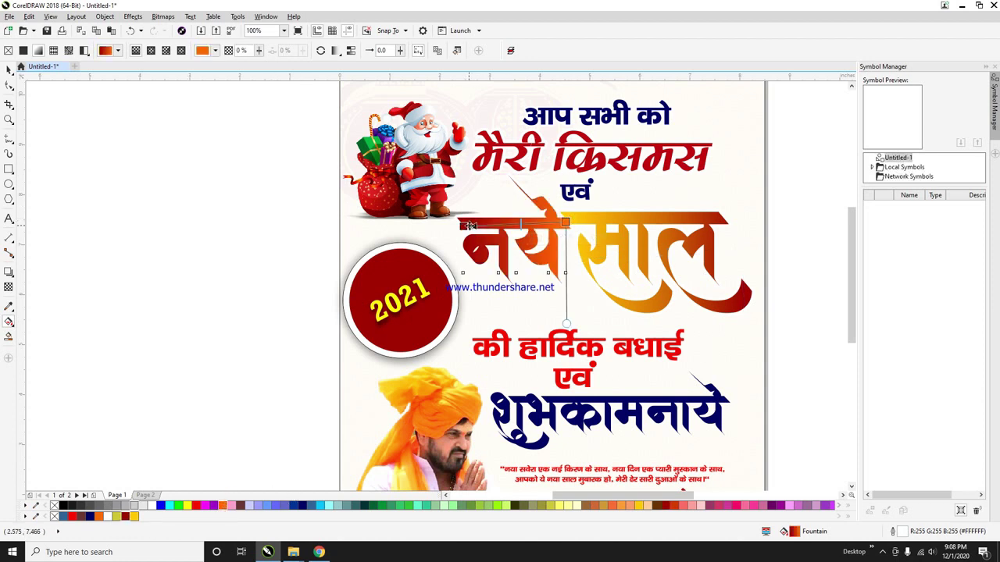
{"action": "left_click", "coordinate": [464, 225]}
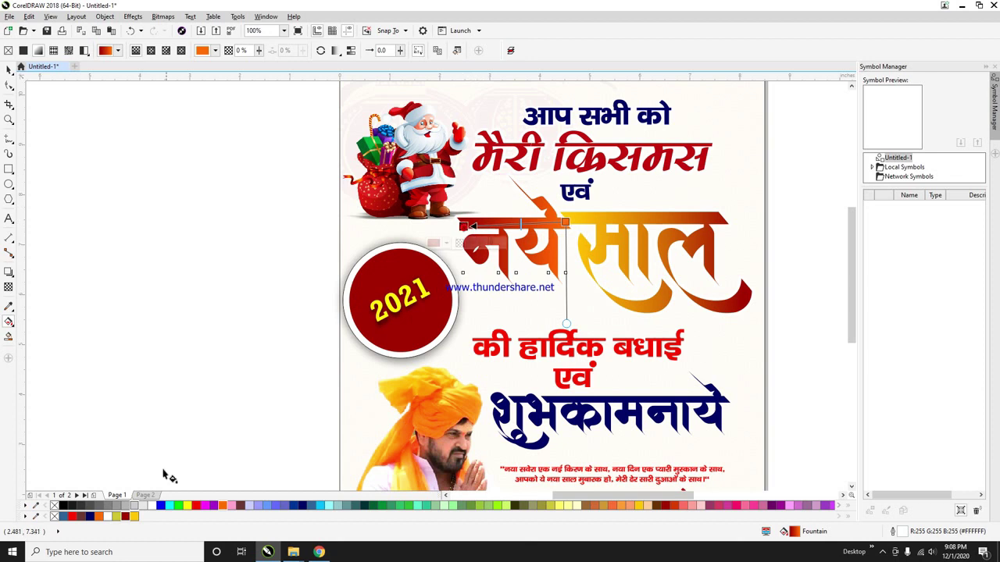
{"action": "left_click", "coordinate": [135, 516]}
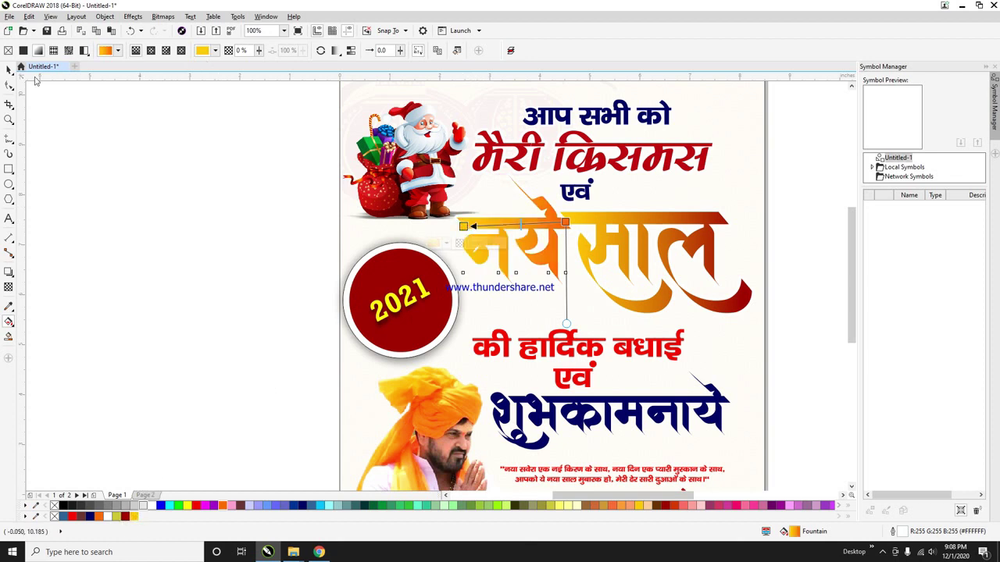
{"action": "left_click", "coordinate": [9, 68]}
{"action": "scroll", "coordinate": [614, 186], "scroll_direction": "down", "scroll_amount": 2}
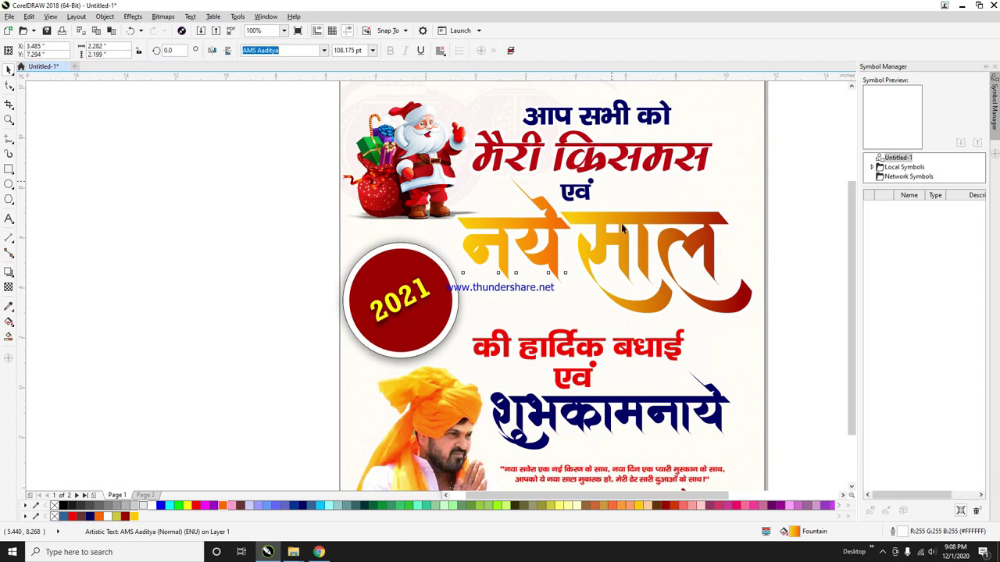
{"action": "left_click", "coordinate": [727, 208]}
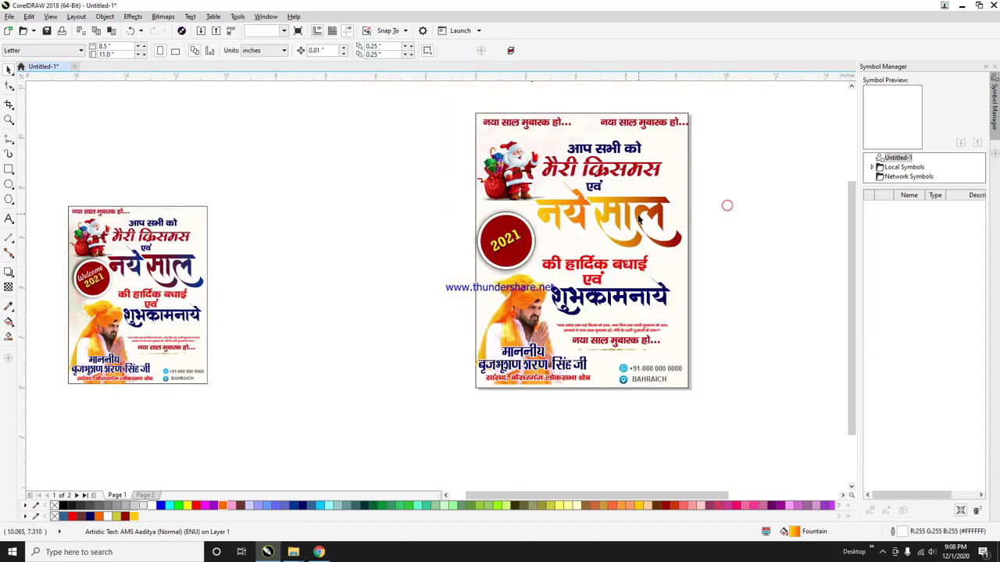
- Select the word साल in the greeting
{"action": "scroll", "coordinate": [642, 218], "scroll_direction": "up", "scroll_amount": 2}
{"action": "left_click", "coordinate": [685, 192]}
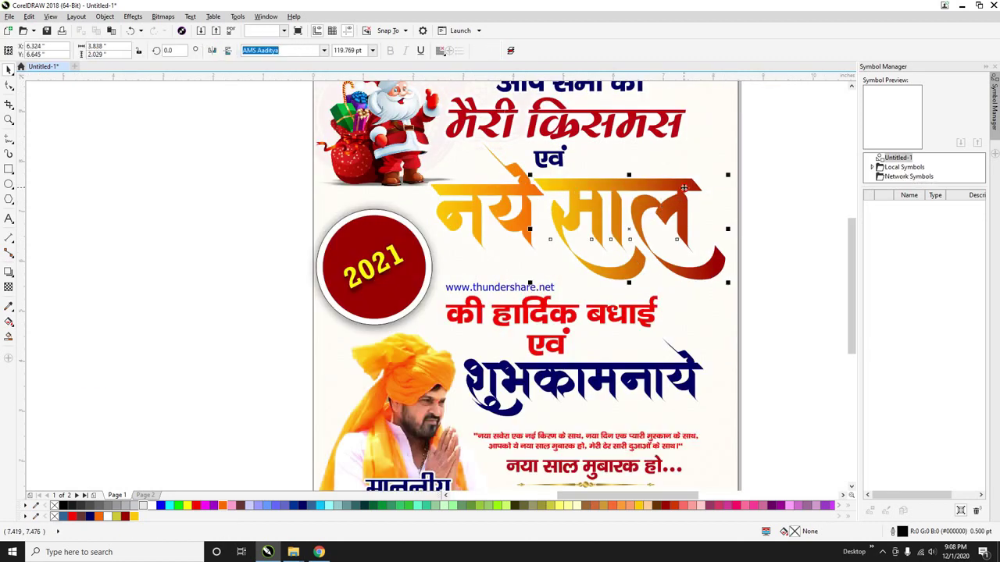